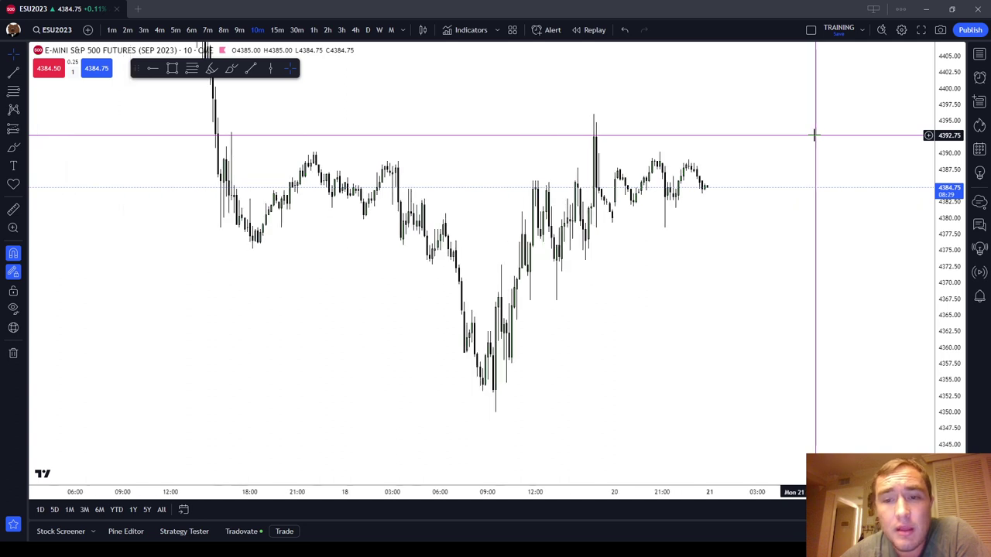
scroll(814, 135, "up", 2)
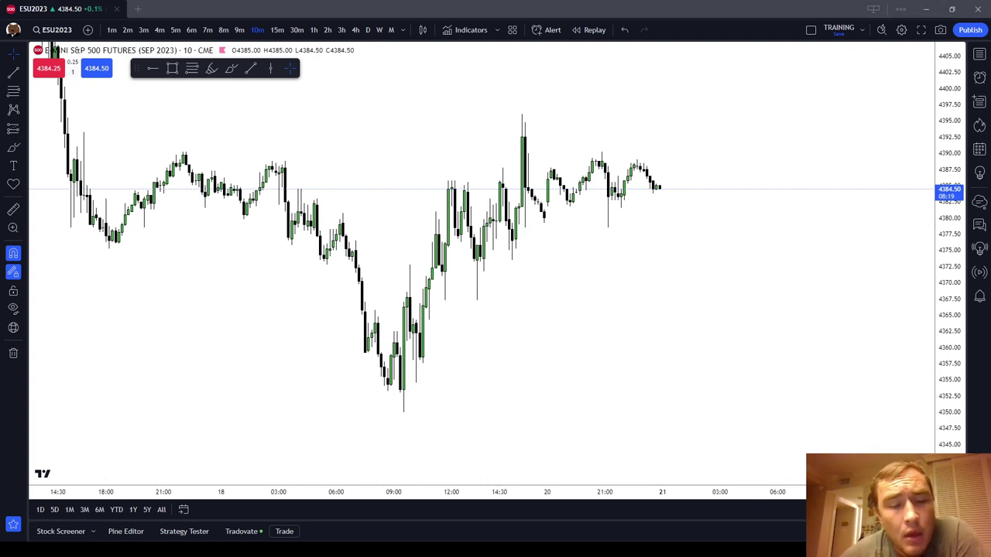
scroll(699, 266, "up", 2)
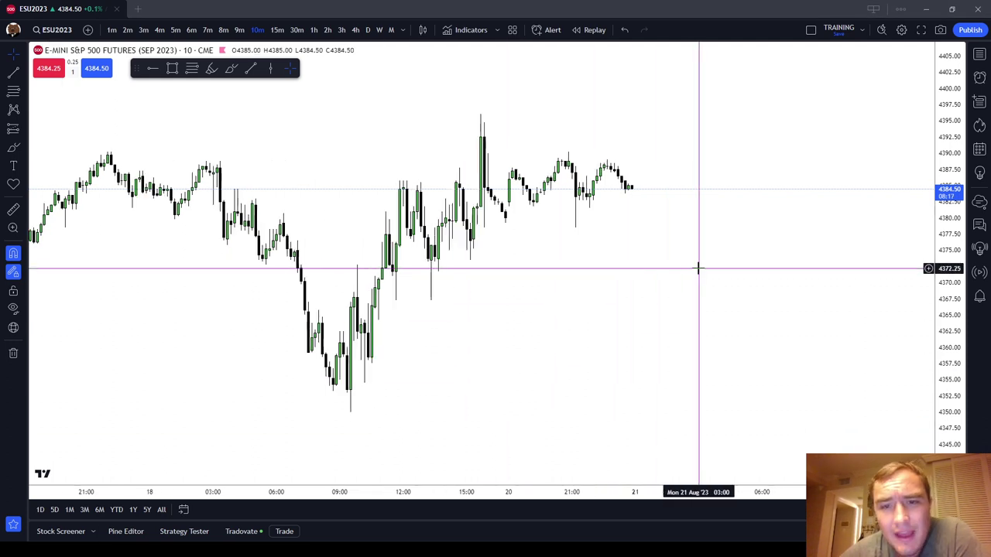
scroll(697, 267, "up", 2)
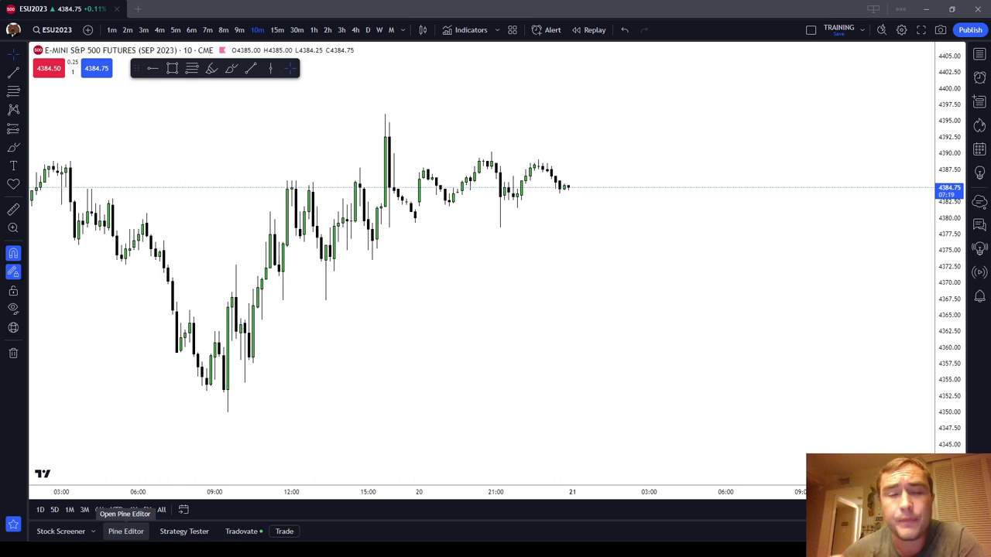
left_click_drag(642, 275, 727, 270)
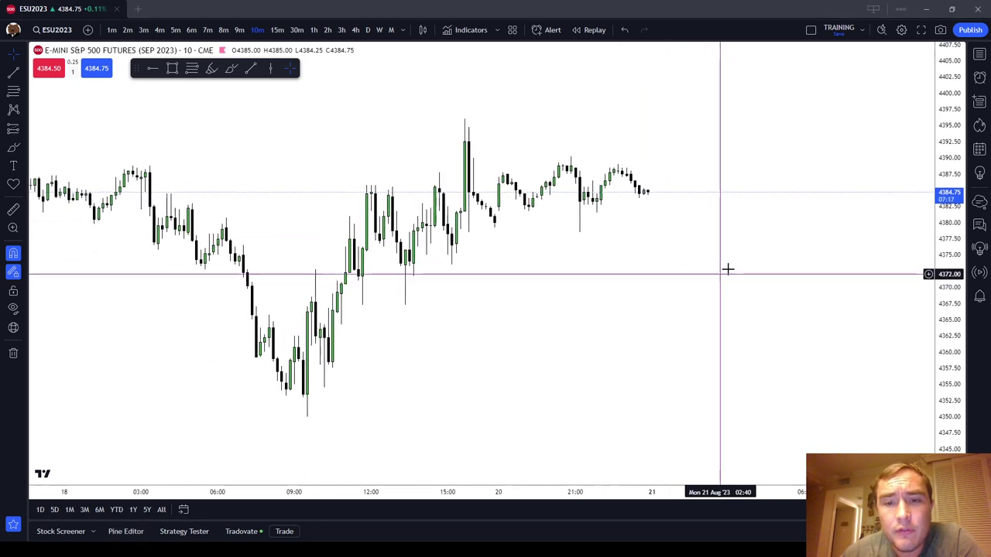
scroll(735, 268, "down", 1)
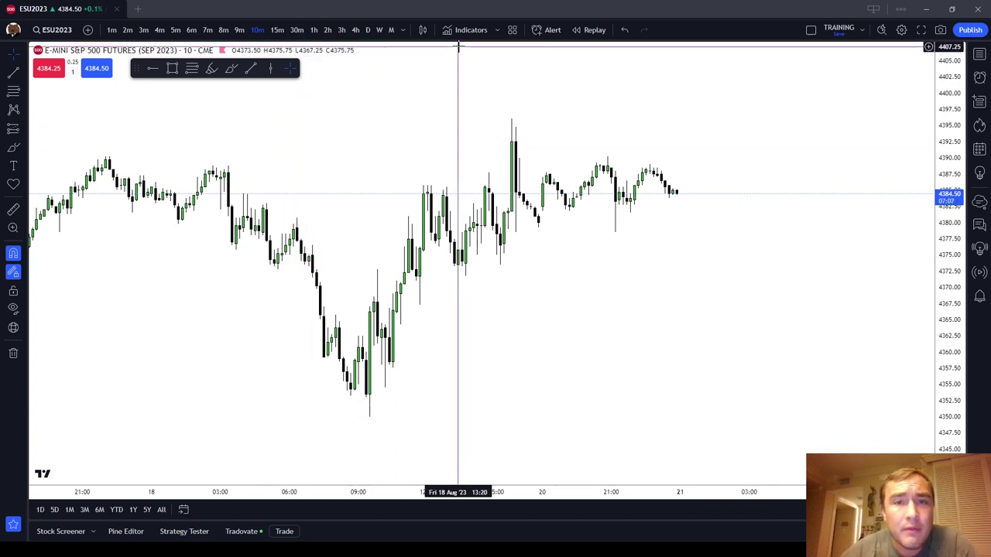
View the chart on the daily and 4-hour timeframes and return to the 10-minute timeframe
left_click(367, 34)
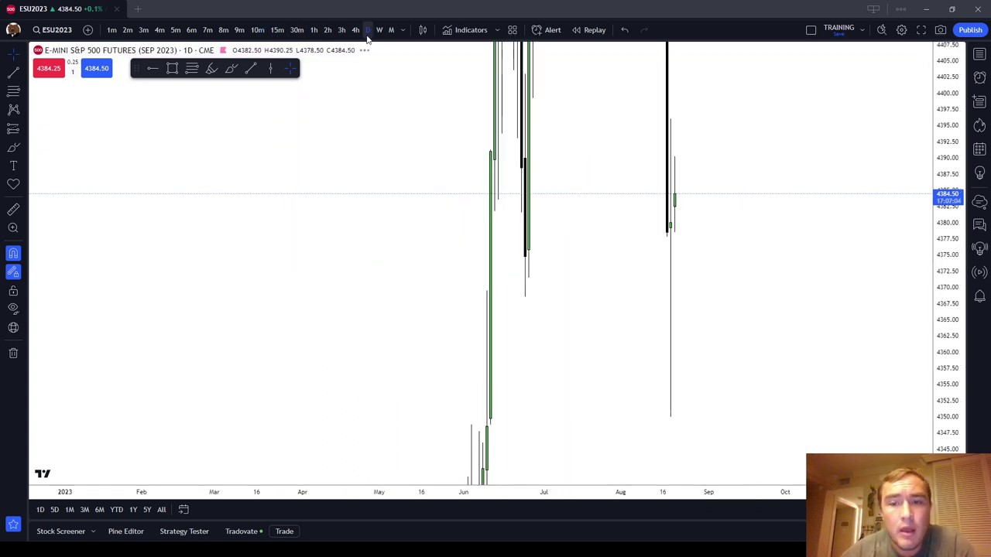
left_click(357, 32)
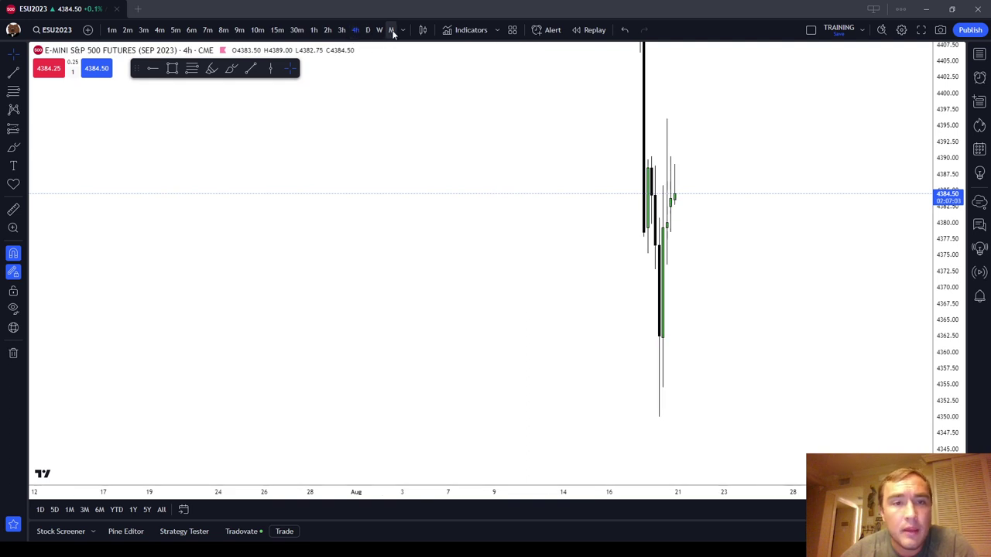
left_click(257, 30)
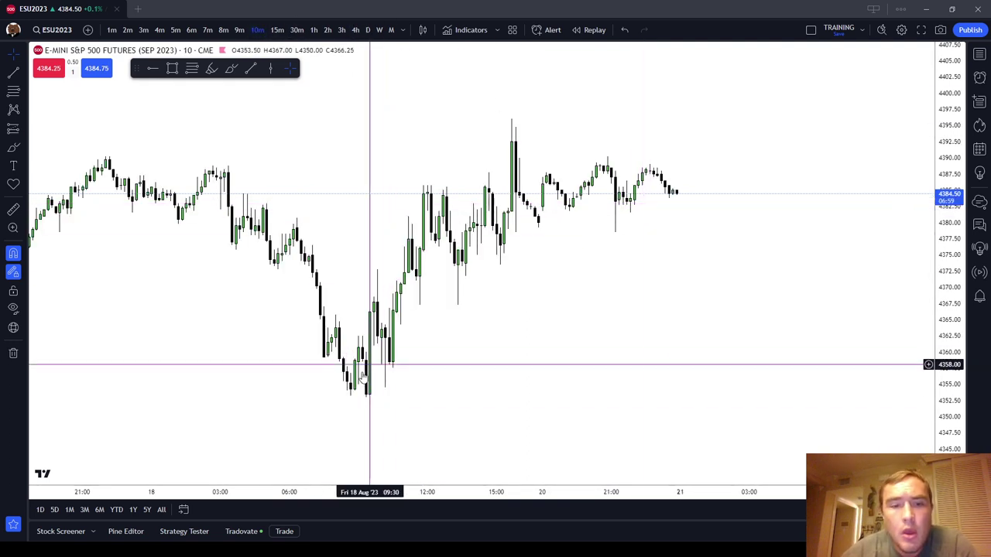
With magnet snapping off, highlight the four descending swing highs between about 22:00 on 17 August and 06:30 on 18 August
left_click_drag(469, 391, 510, 250)
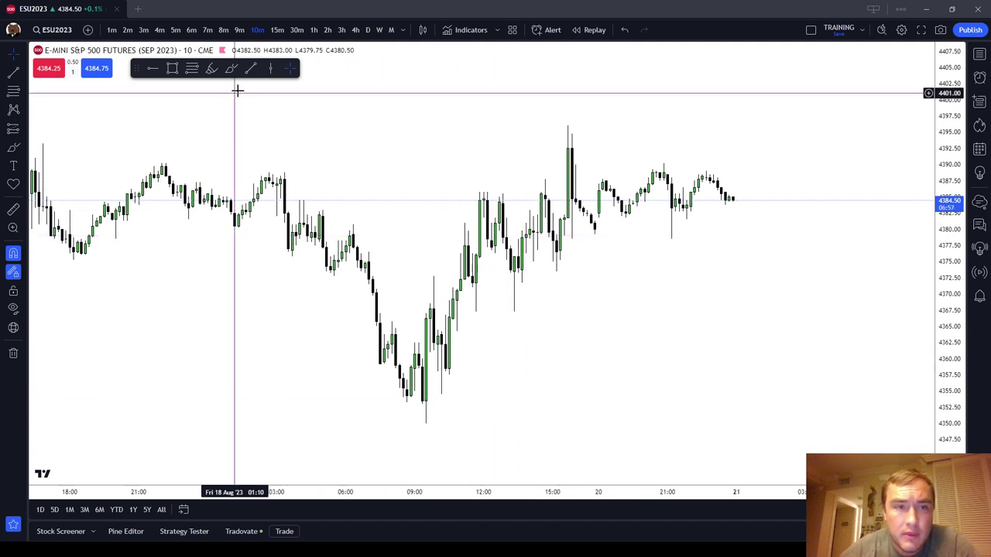
left_click(212, 68)
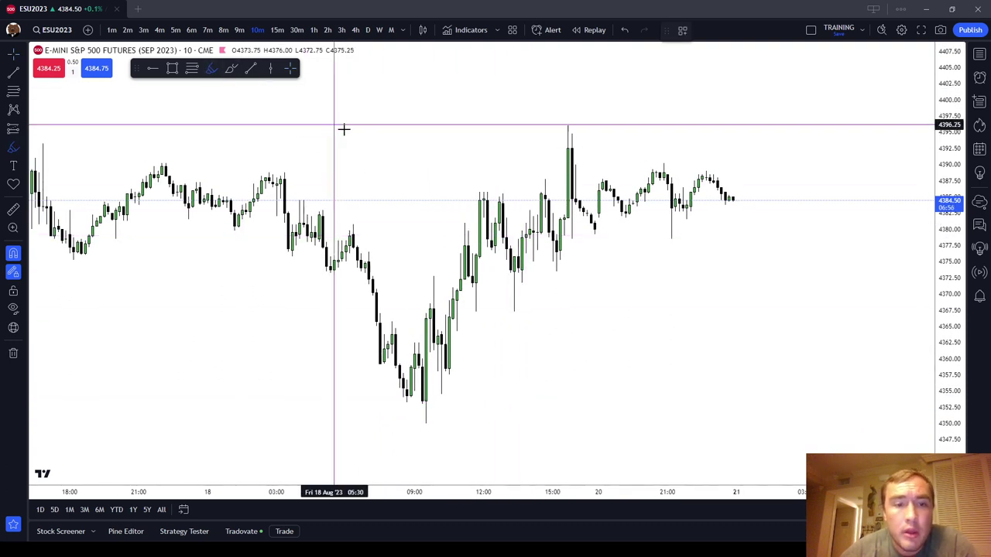
left_click(7, 257)
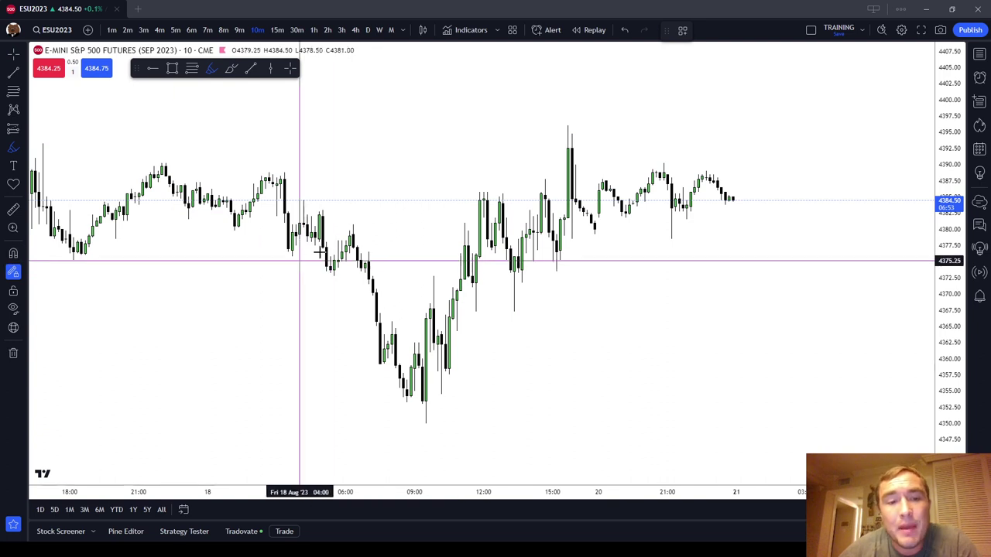
scroll(411, 212, "down", 1)
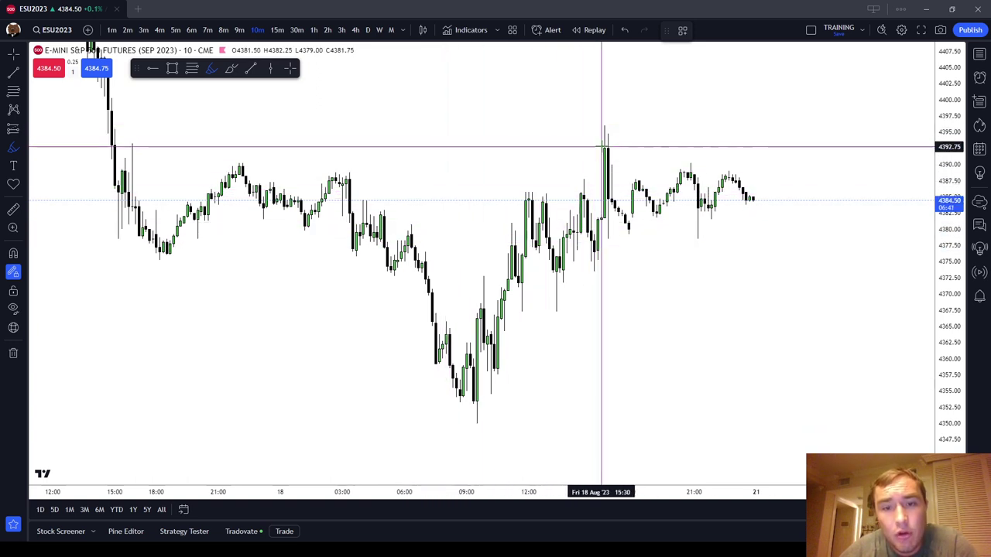
mouse_move(420, 226)
left_mouse_down()
mouse_move(401, 224)
mouse_move(393, 210)
left_mouse_up()
left_click_drag(359, 173, 327, 173)
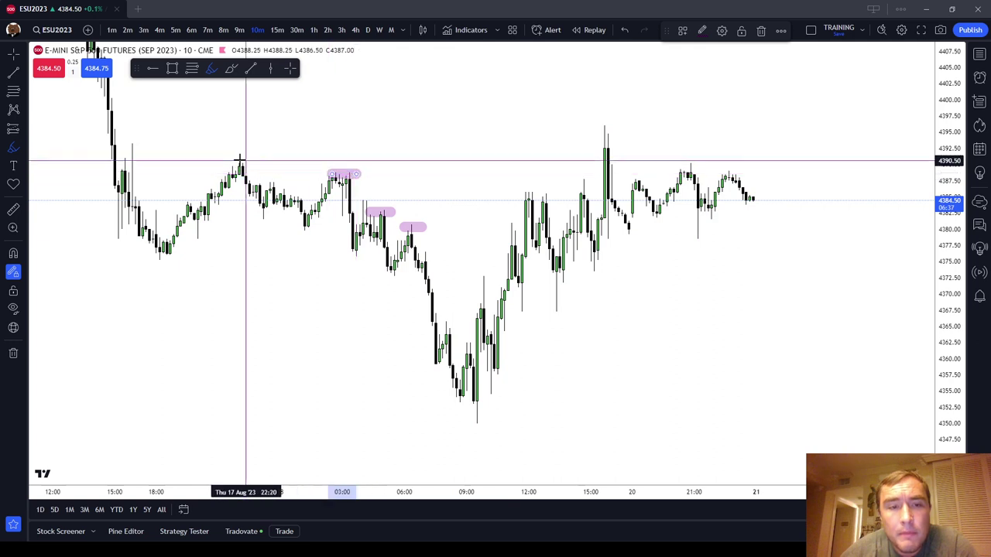
left_click_drag(236, 164, 262, 163)
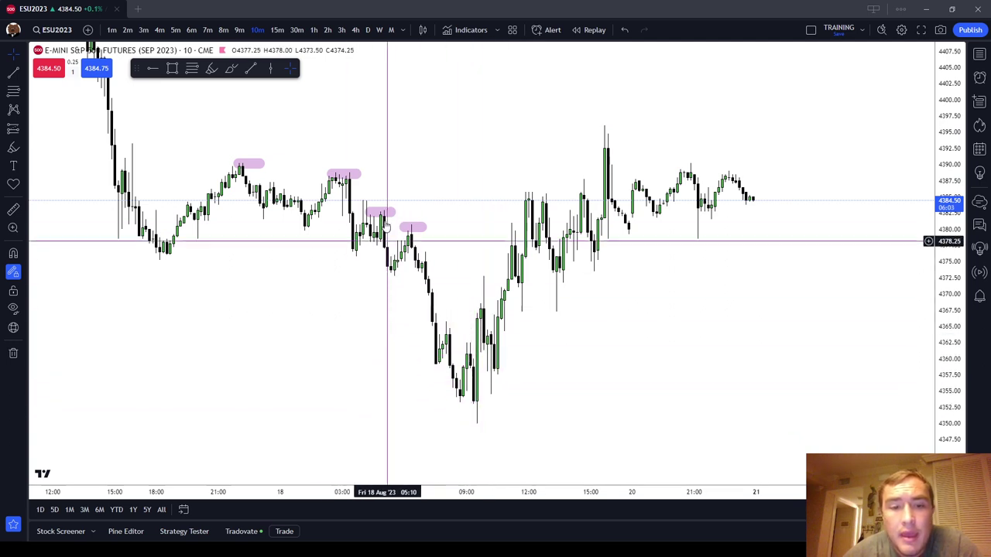
Centre the 17 August evening highlight over its swing high and highlight the earlier wick high near 4393, after 15:00
left_click(415, 230)
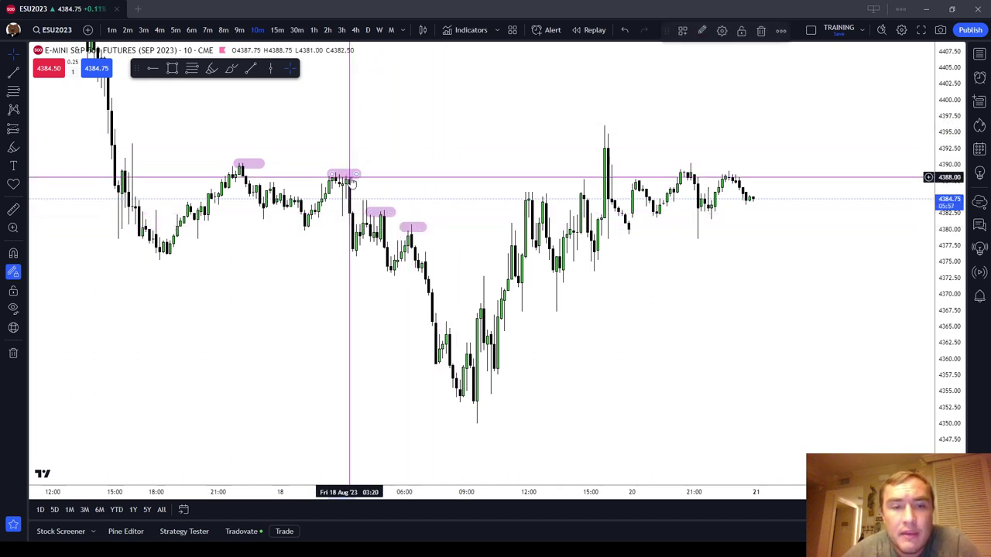
left_click(260, 170)
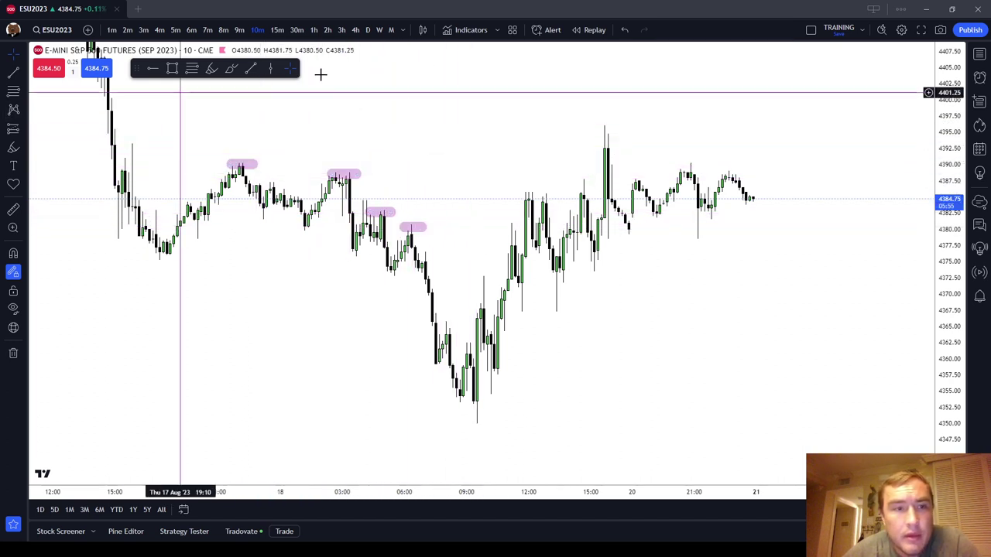
left_click_drag(124, 143, 160, 142)
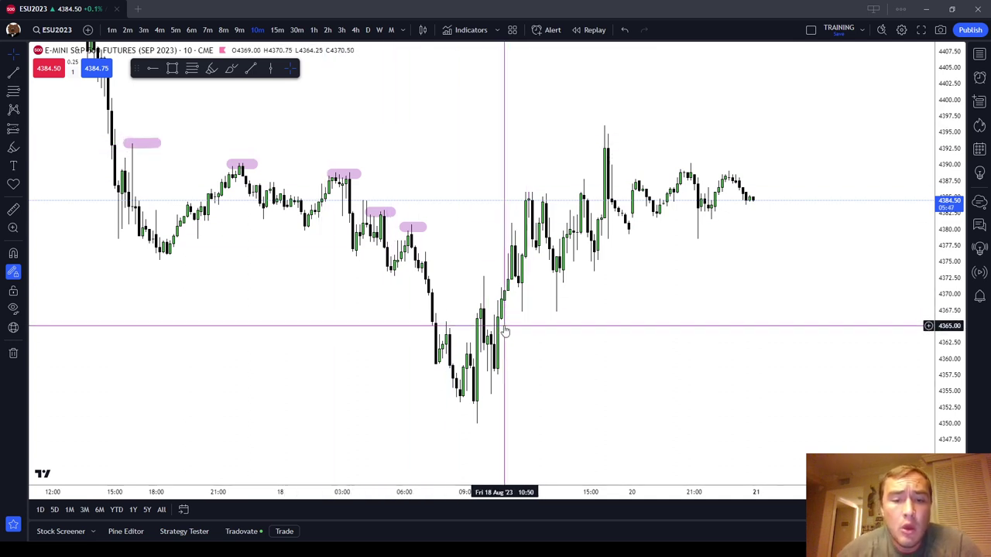
Draw a level trend line at about 4365.50 from 06:30 to 11:40 on 18 August
key("alt+t")
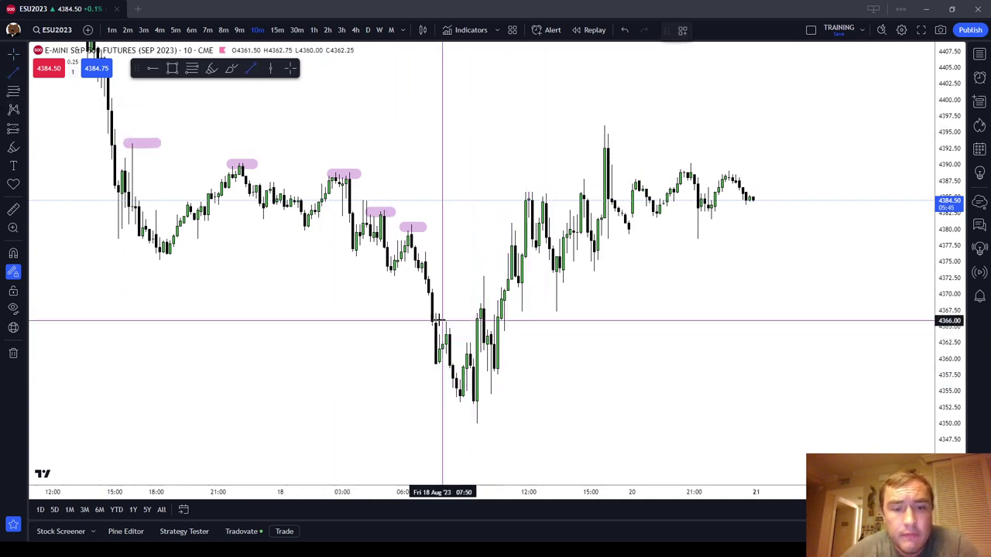
left_click(415, 322)
left_click(522, 323)
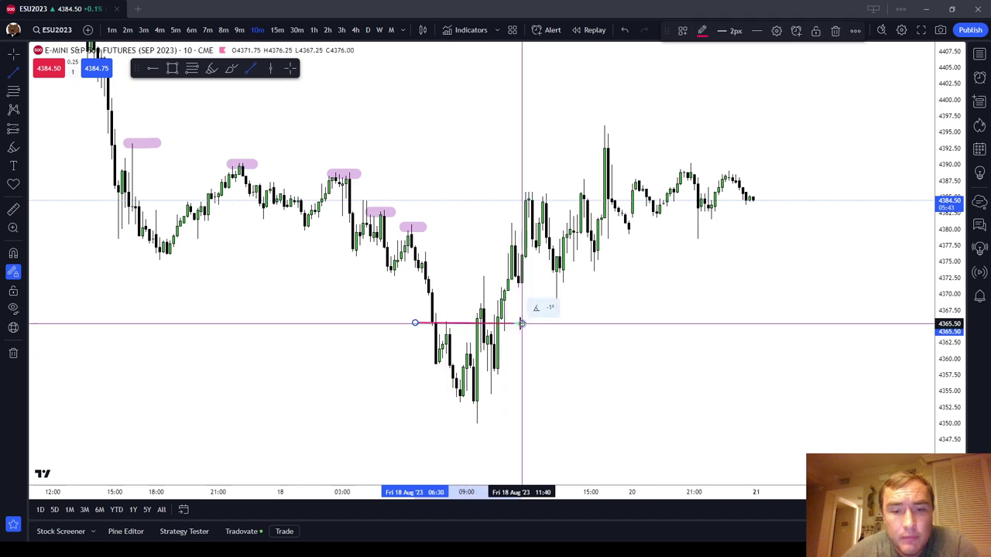
left_click(683, 31)
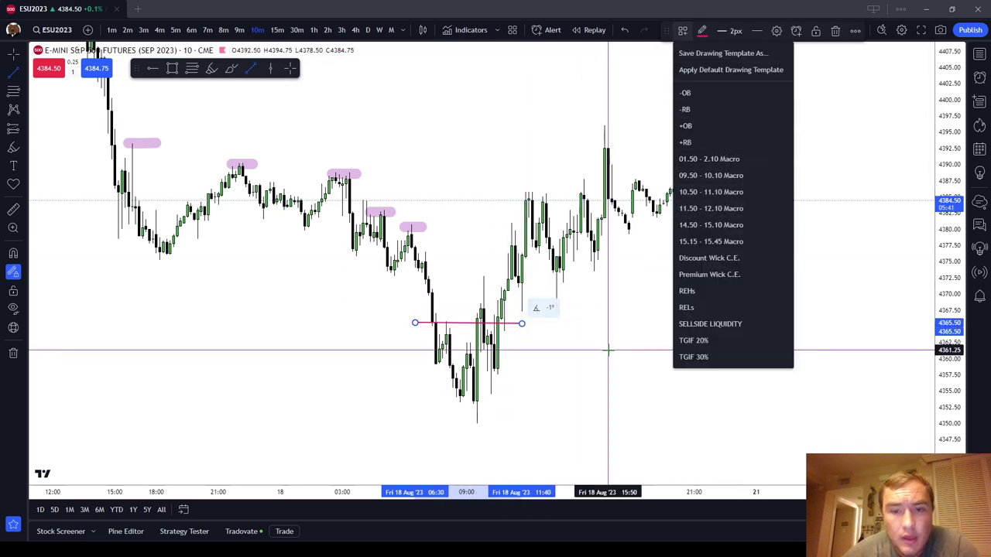
left_click(514, 333)
left_click(521, 324)
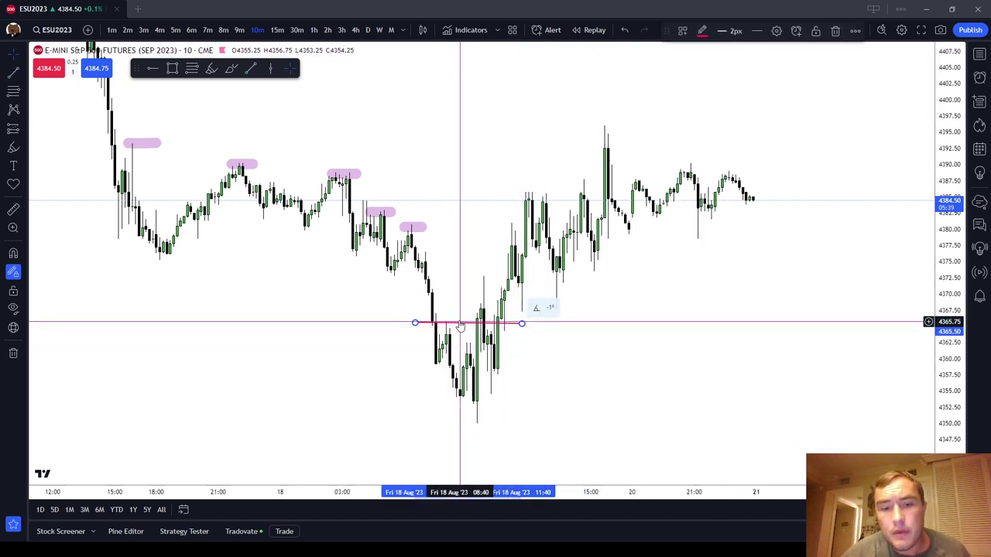
left_click(531, 333)
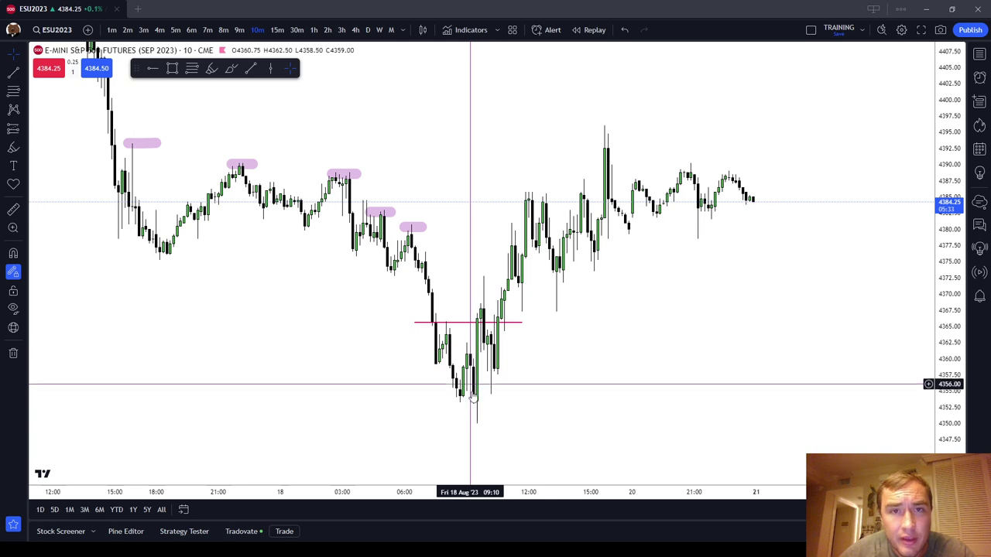
Use a magnet-snapped Fibonacci retracement on the body of the 09:20 down candle to mark its 0.5 level
left_click(13, 91)
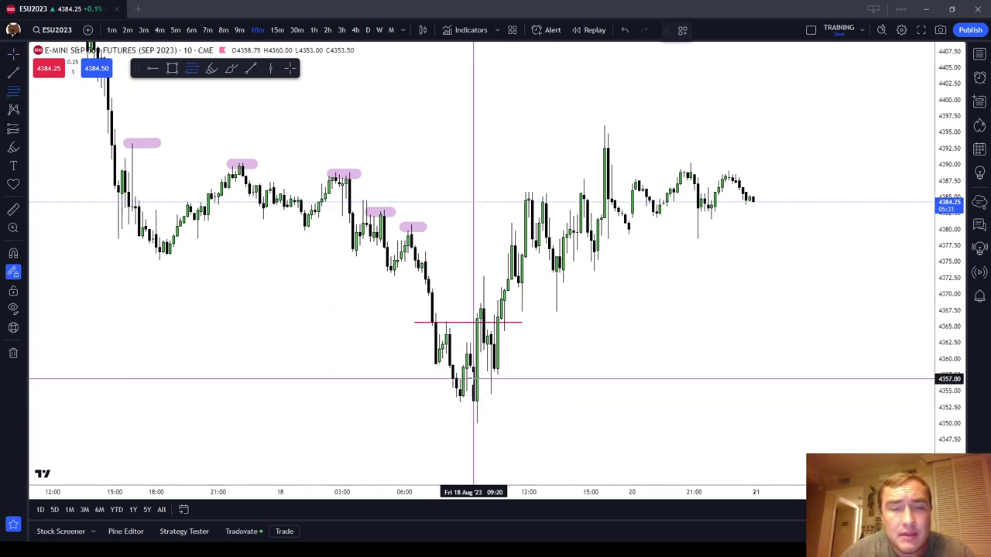
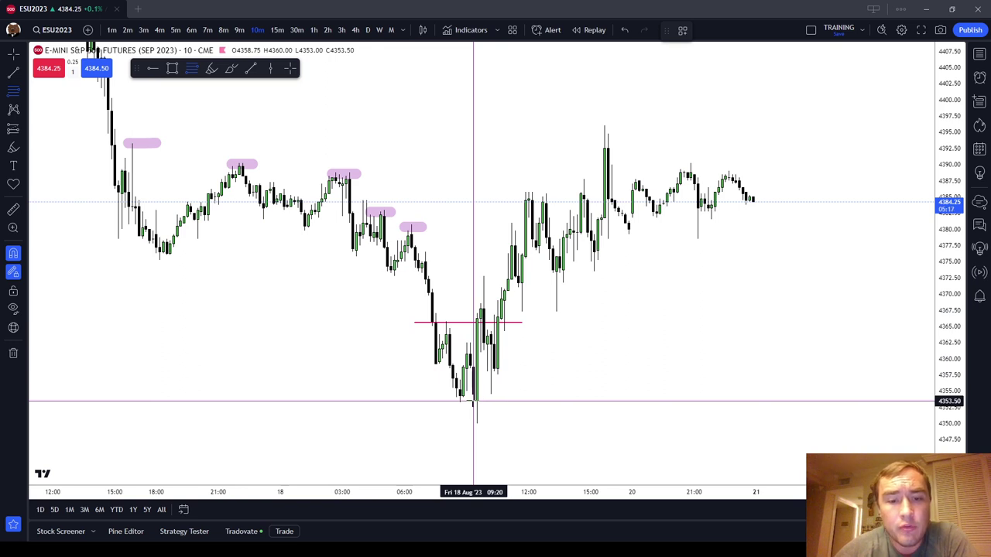
left_click(469, 369)
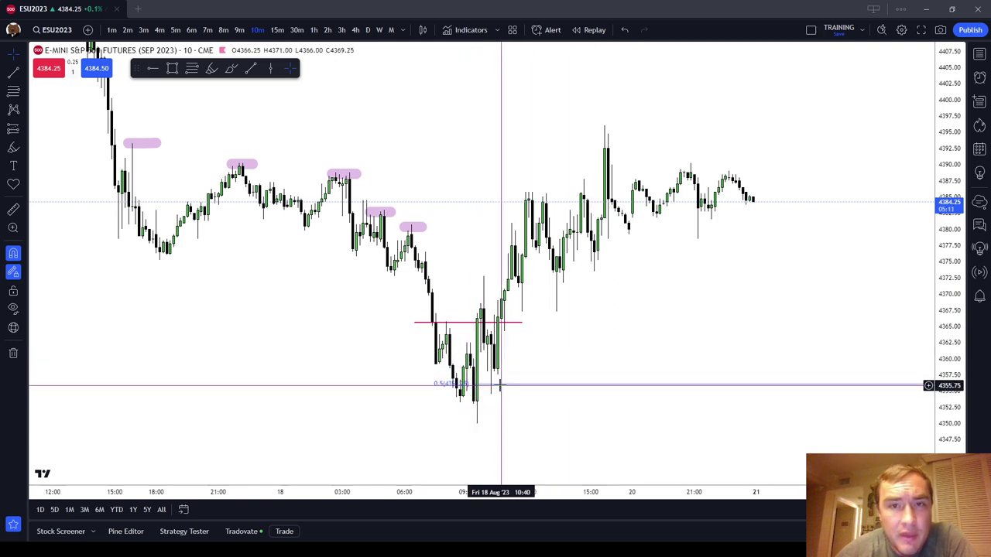
left_click(19, 266)
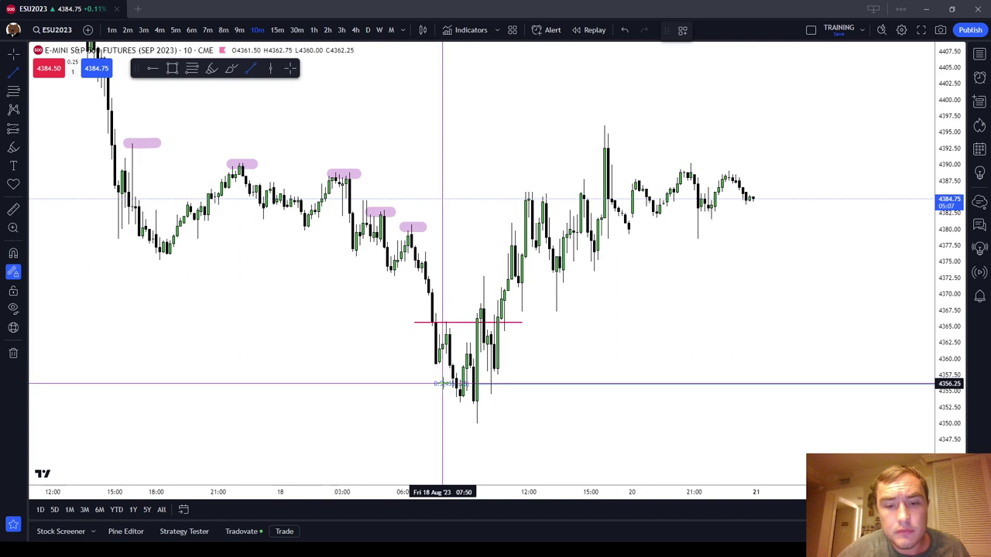
Draw a trend line along the 0.5 level at 4356.00 from 07:50 to 12:20 and apply the +OB template
left_click_drag(442, 384, 535, 384)
left_click(683, 29)
left_click(720, 109)
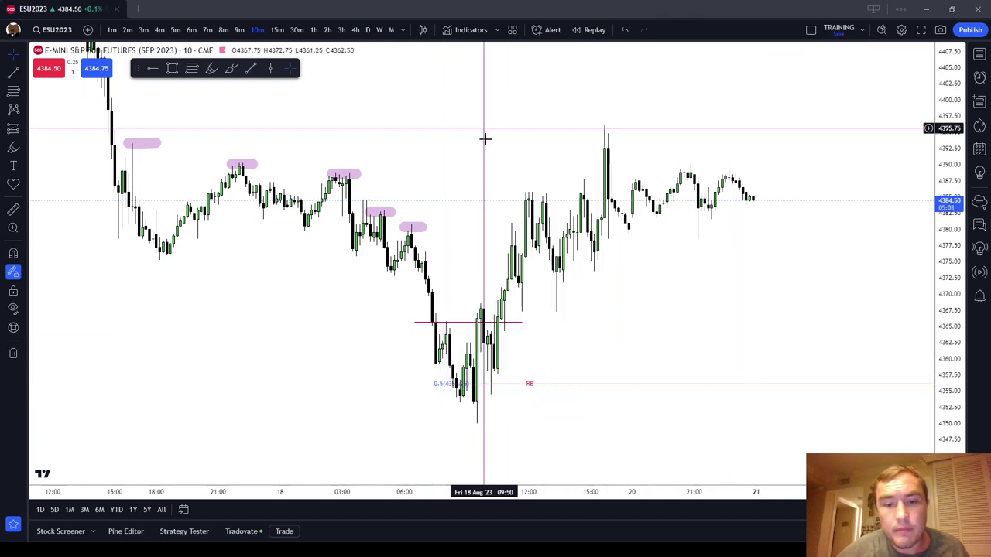
left_click(526, 384)
left_click(683, 29)
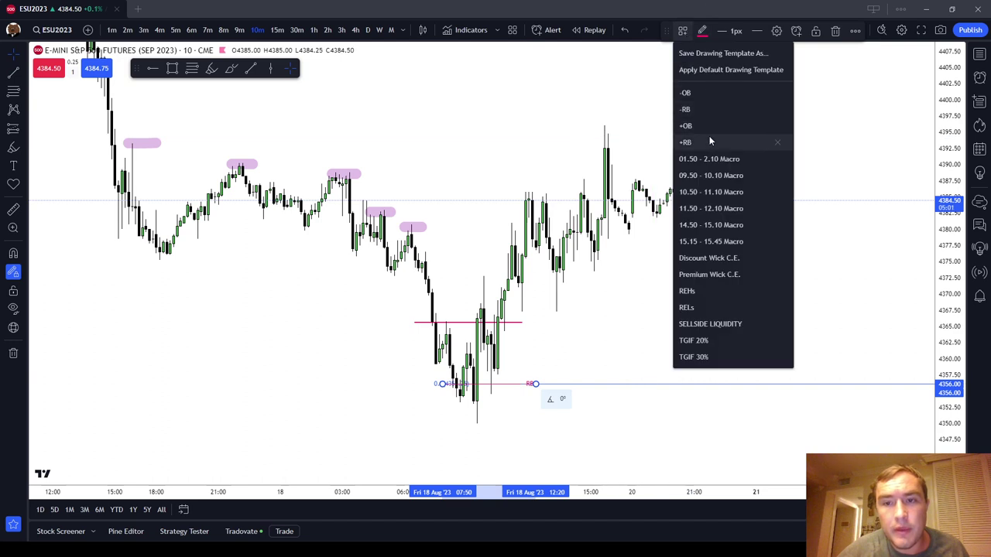
left_click(709, 139)
Delete the trend line at about 4365.50 and the Fibonacci level, keeping the +OB line
left_click(474, 322)
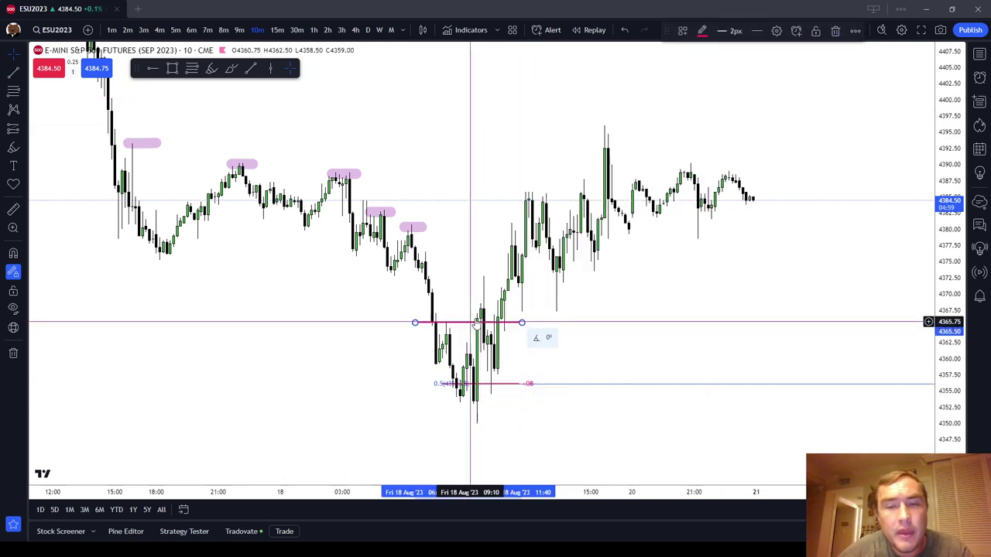
left_click(835, 30)
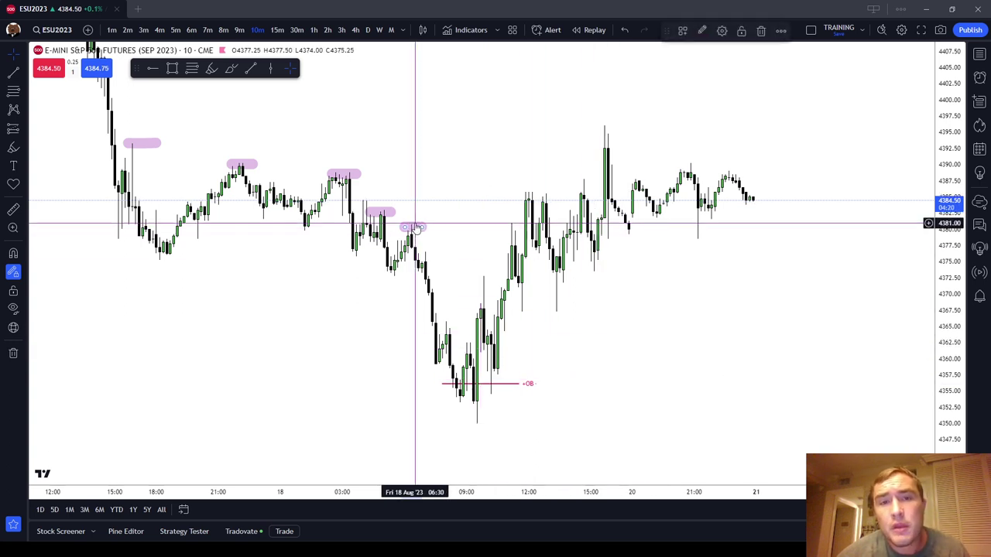
left_click_drag(416, 227, 424, 226)
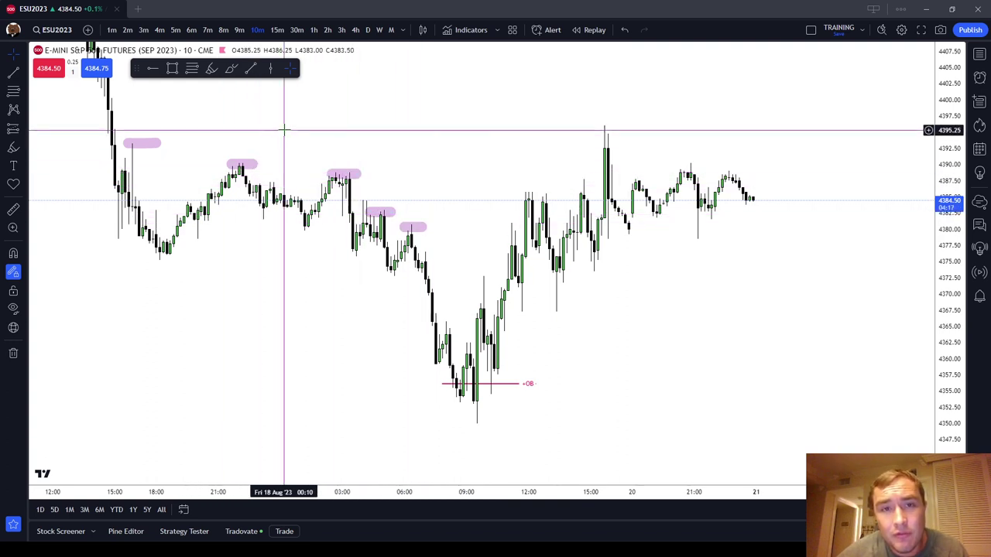
left_click(477, 384)
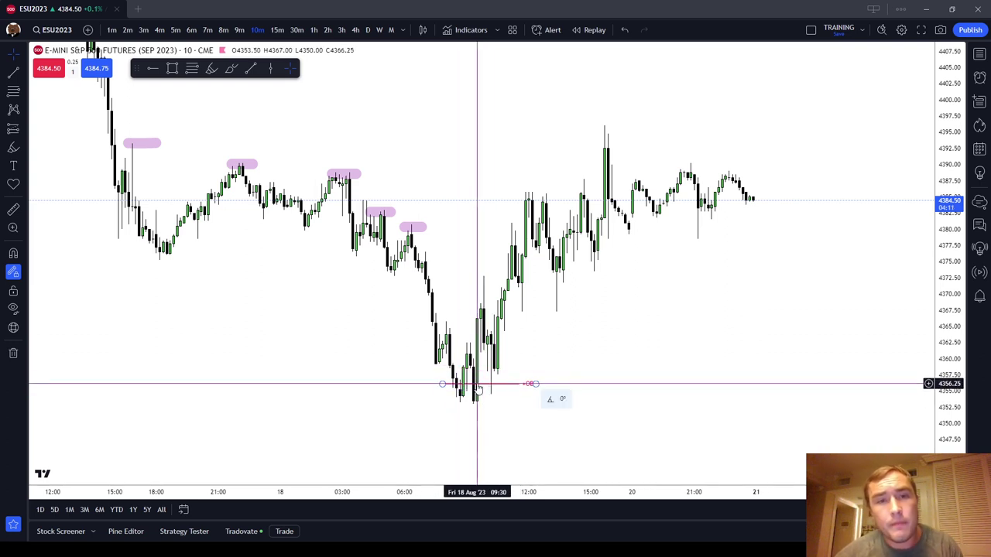
left_click(471, 342)
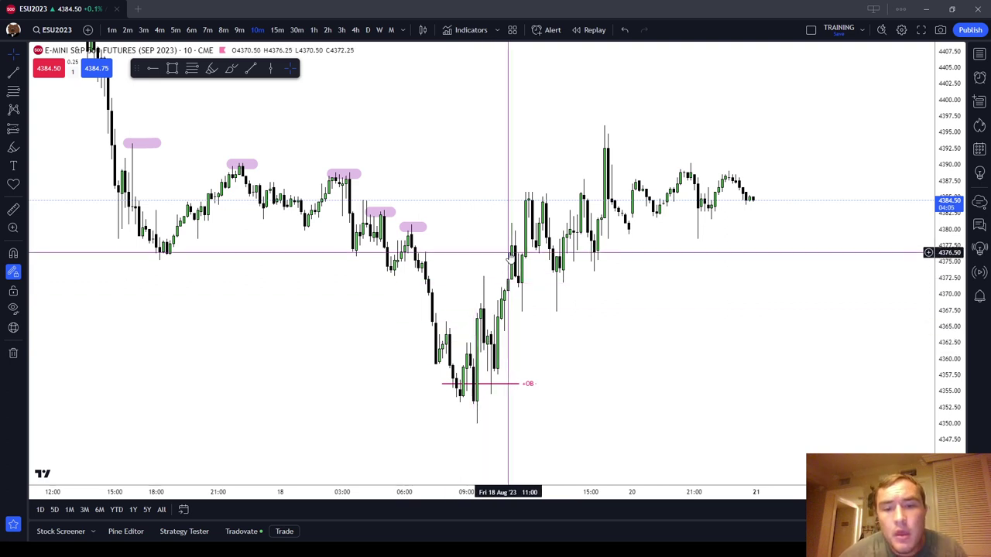
Remove all drawings from the chart
right_click(466, 164)
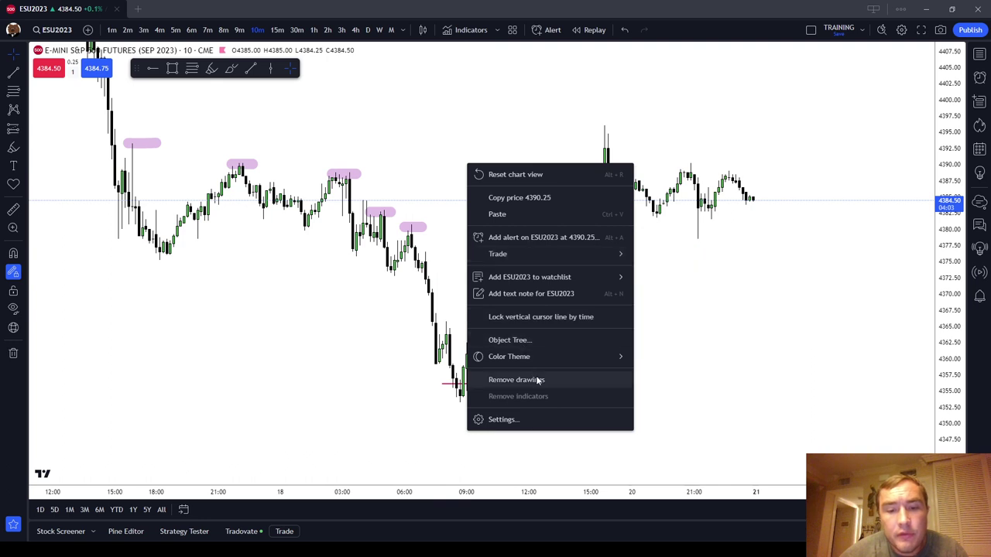
left_click(536, 380)
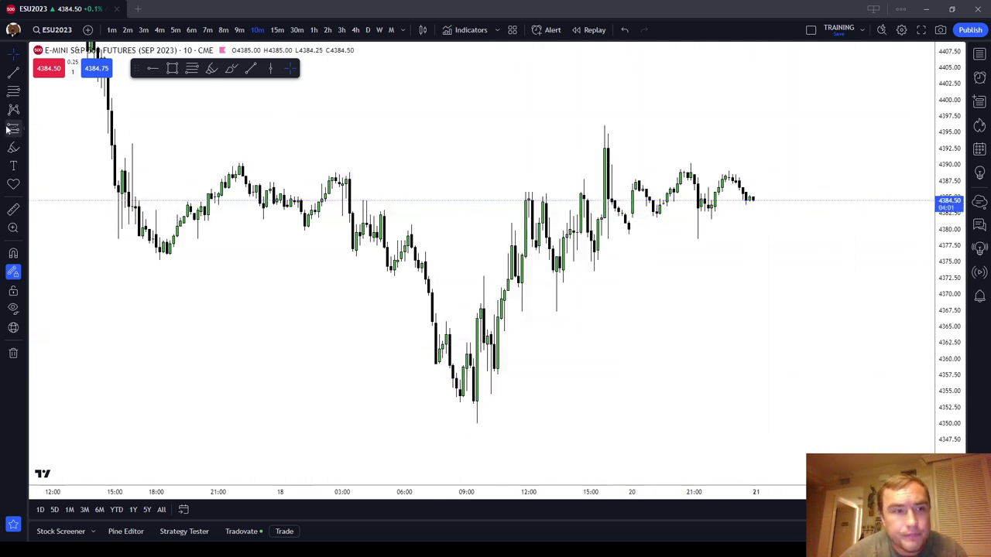
Use a magnet-snapped Fibonacci retracement on the body of the 18 August 11:30 down candle to mark its 0.5 level
left_click(10, 89)
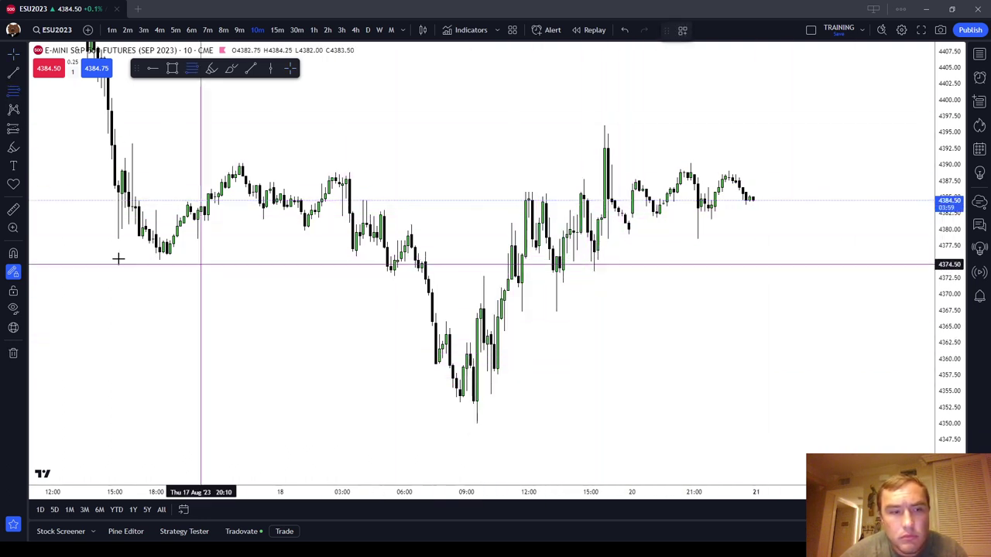
left_click(11, 253)
left_click(519, 278)
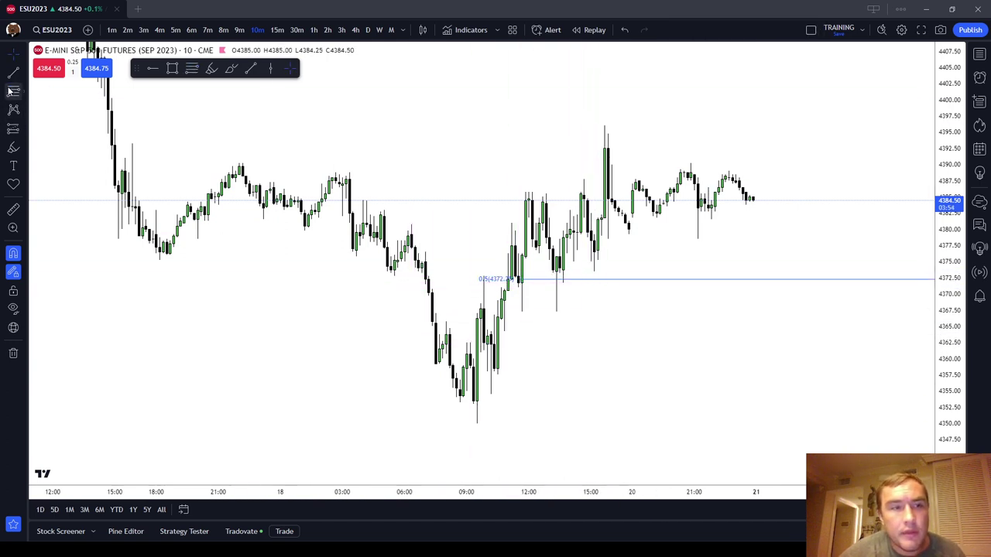
left_click(20, 260)
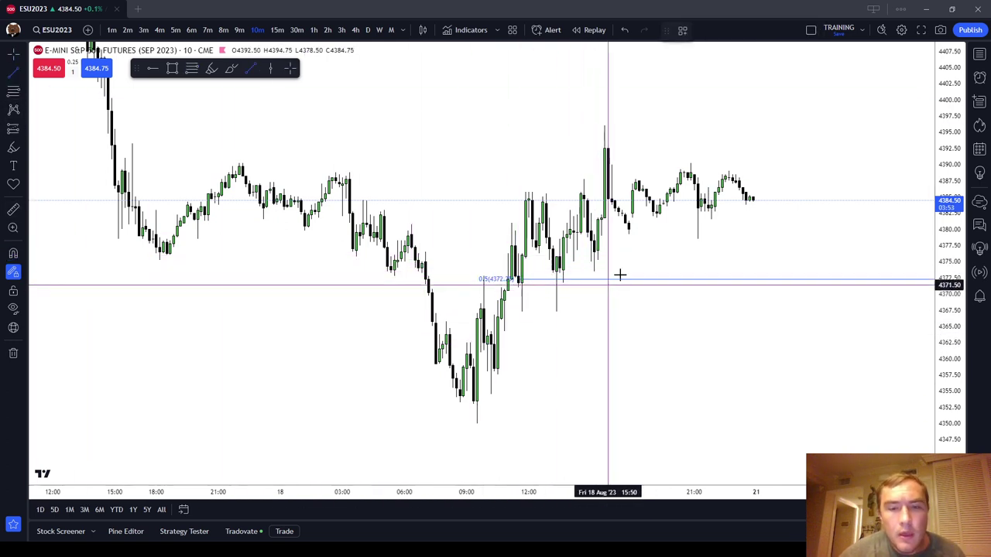
Draw a +OB template trend line along the 0.5 level at 4372.25 from 09:50 to 14:40 and delete the Fibonacci retracement
left_click(483, 279)
left_click(584, 279)
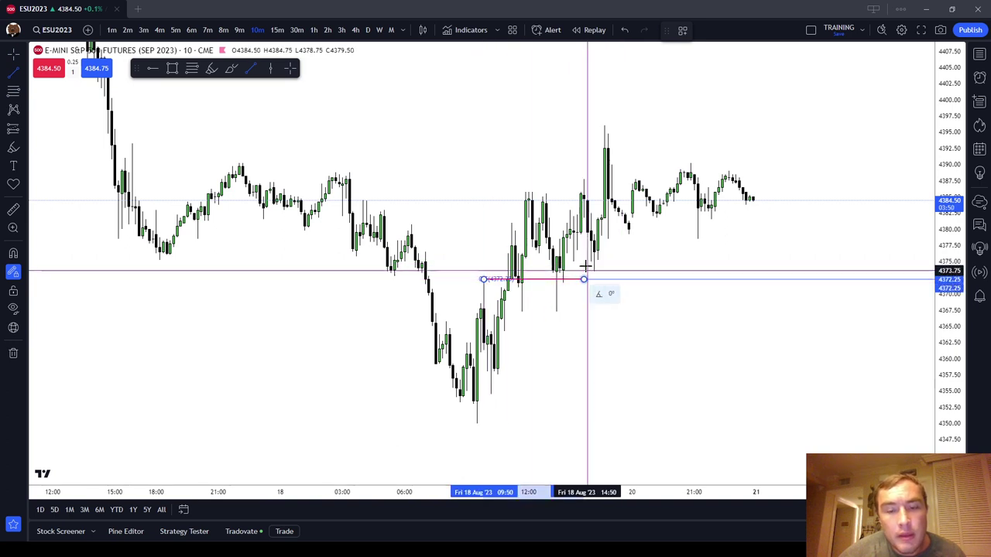
left_click(683, 30)
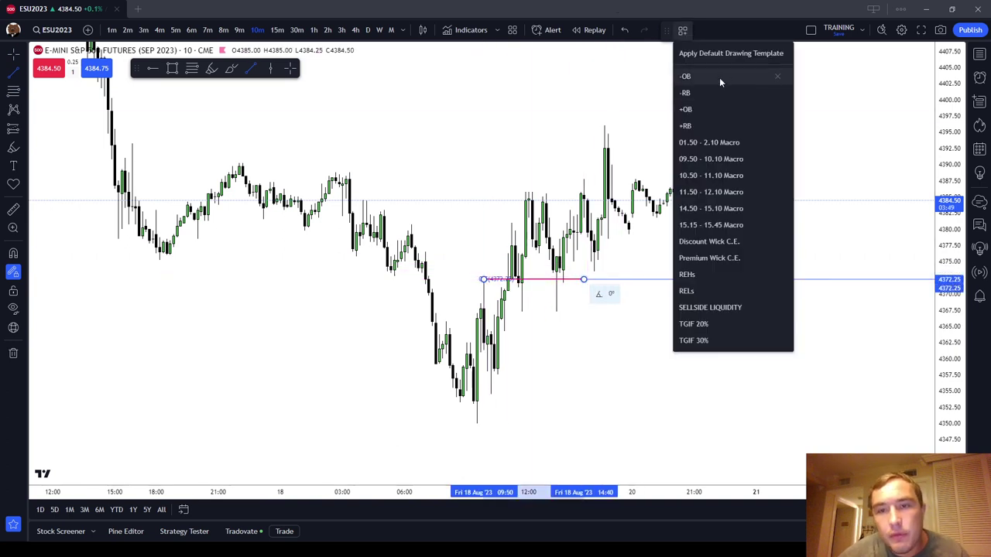
left_click(724, 109)
mouse_move(499, 283)
left_mouse_down()
mouse_move(473, 279)
mouse_move(497, 279)
mouse_move(474, 279)
mouse_move(482, 284)
left_mouse_up()
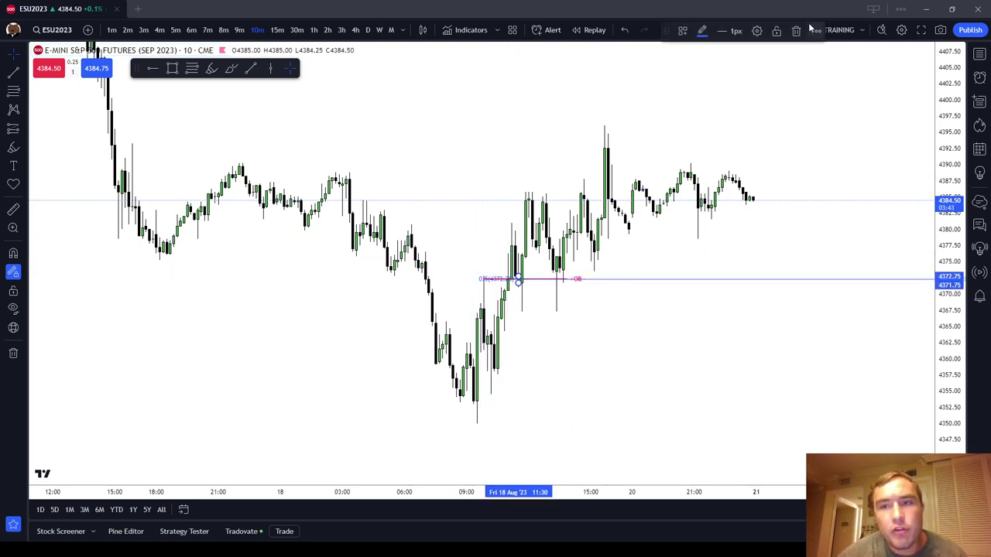
Clone the +OB line and place the copy at 4375.00, spanning 12:00 to 16:50 on 18 August
left_click(563, 280)
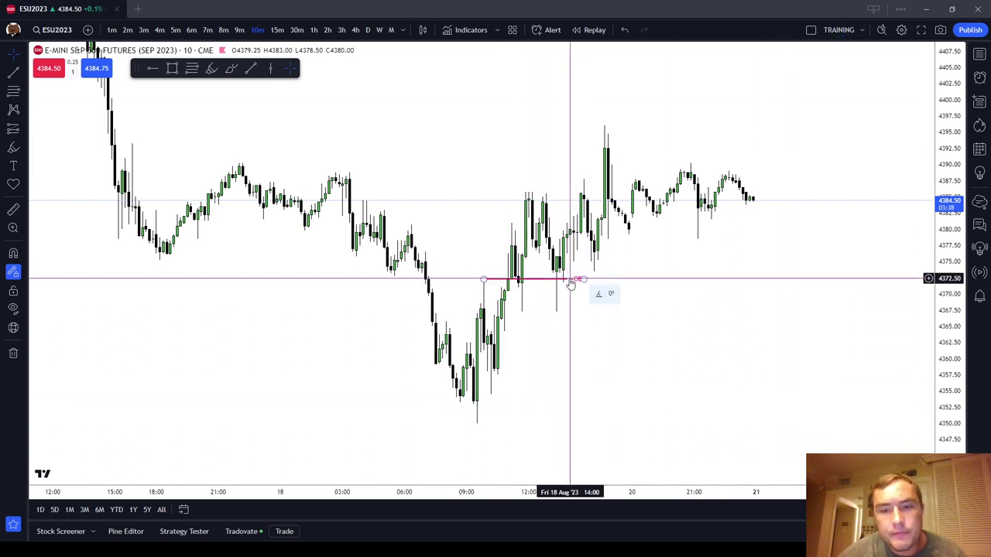
right_click(573, 279)
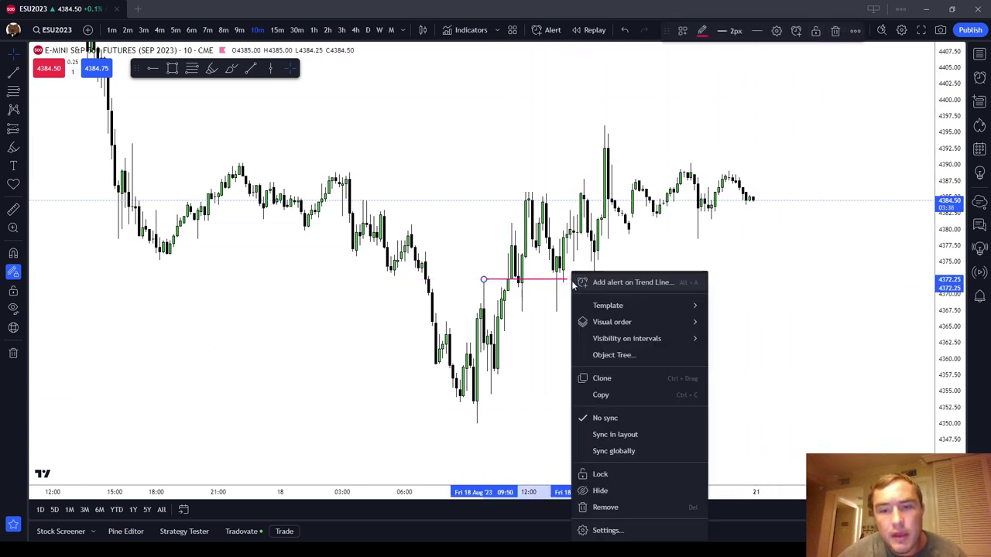
left_click(602, 379)
mouse_move(597, 329)
left_mouse_down()
mouse_move(571, 259)
mouse_move(612, 261)
left_mouse_up()
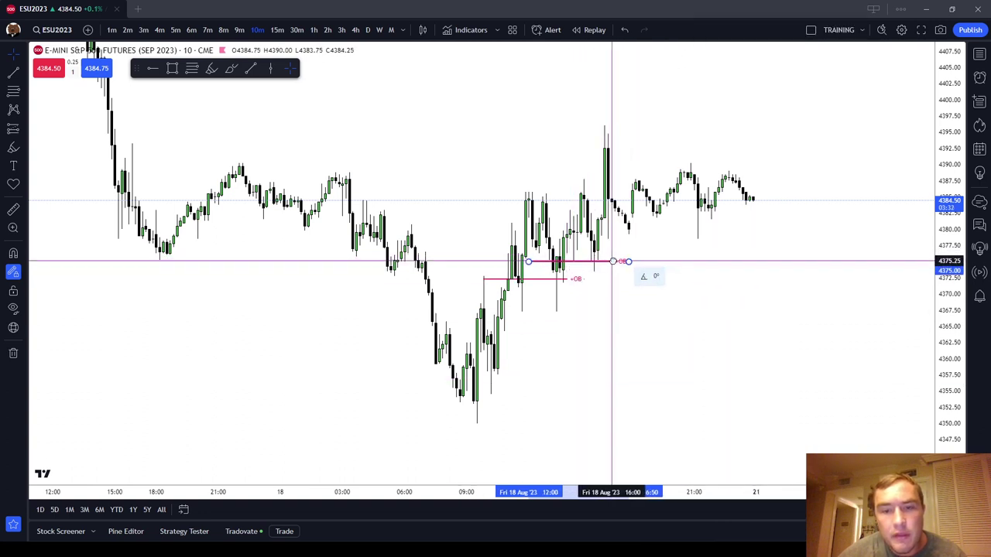
left_click(690, 332)
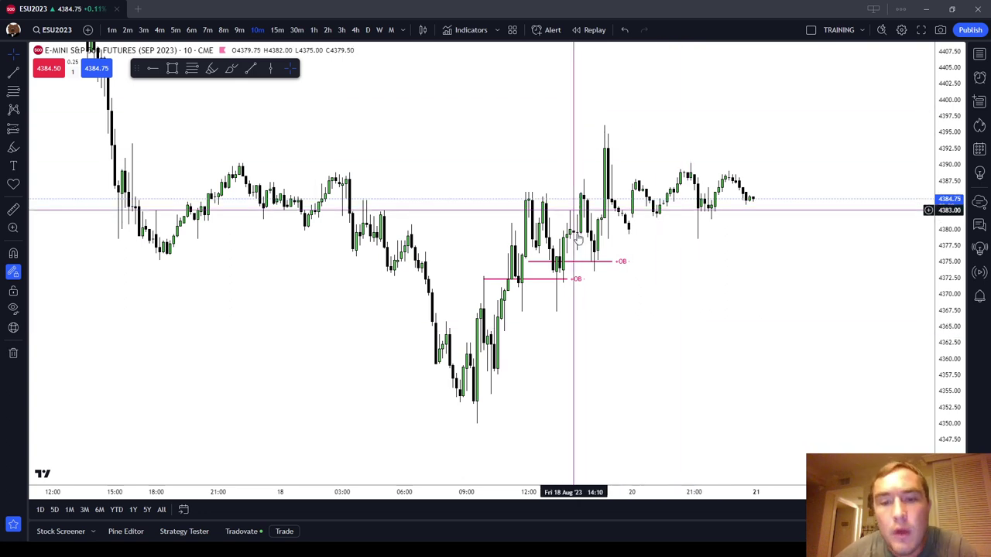
left_click(586, 263)
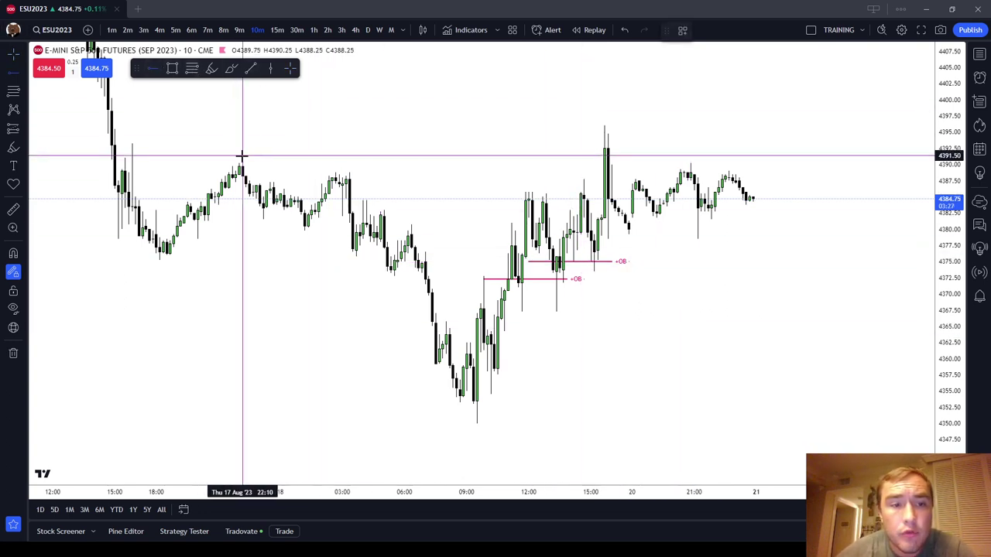
Draw a magnet-snapped horizontal ray from the 17 August 22:00 swing high at 4390.25 and apply the Buyside Liquidity template
left_click(13, 254)
left_click(237, 163)
left_click(682, 31)
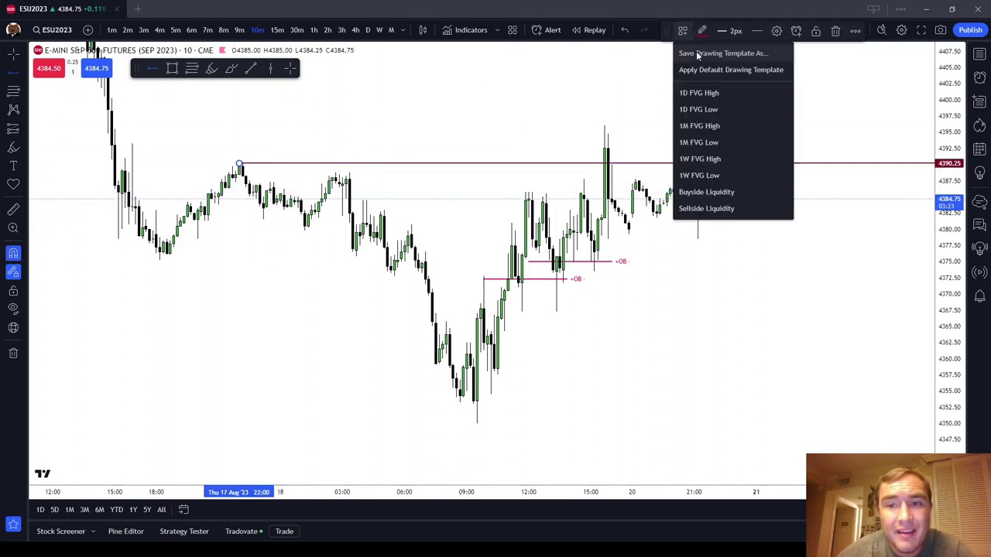
left_click(706, 192)
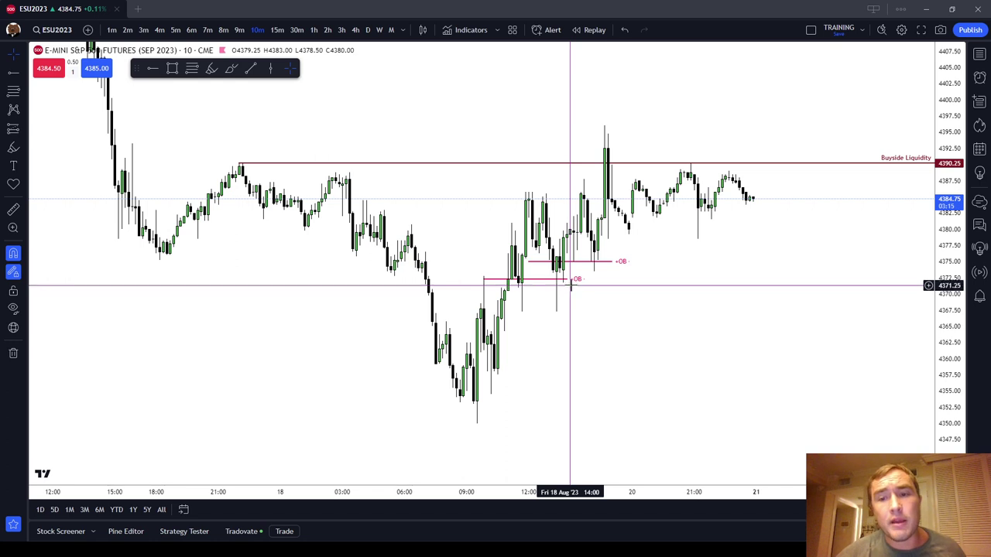
Remove both +OB lines and the Buyside Liquidity ray from the chart
right_click(680, 295)
left_click(732, 489)
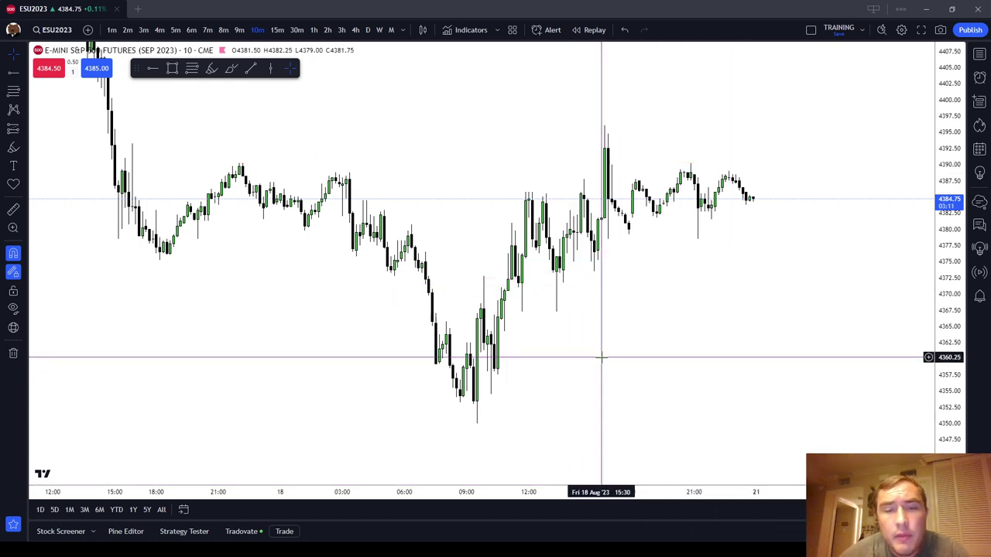
Examine the earlier 10-minute price swings from 18 August back to 14 August
scroll(612, 370, "down", 3)
scroll(612, 370, "up", 3)
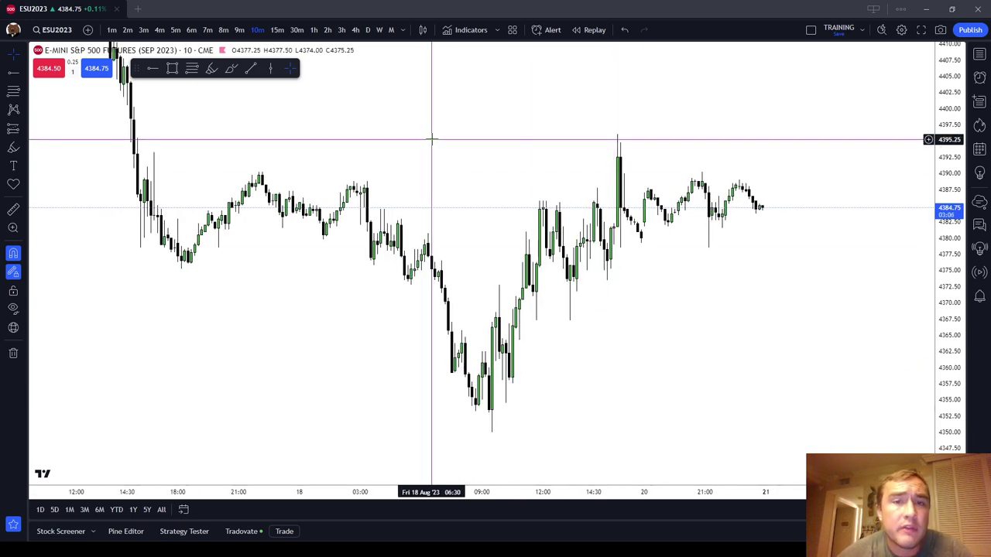
left_click_drag(431, 141, 578, 221)
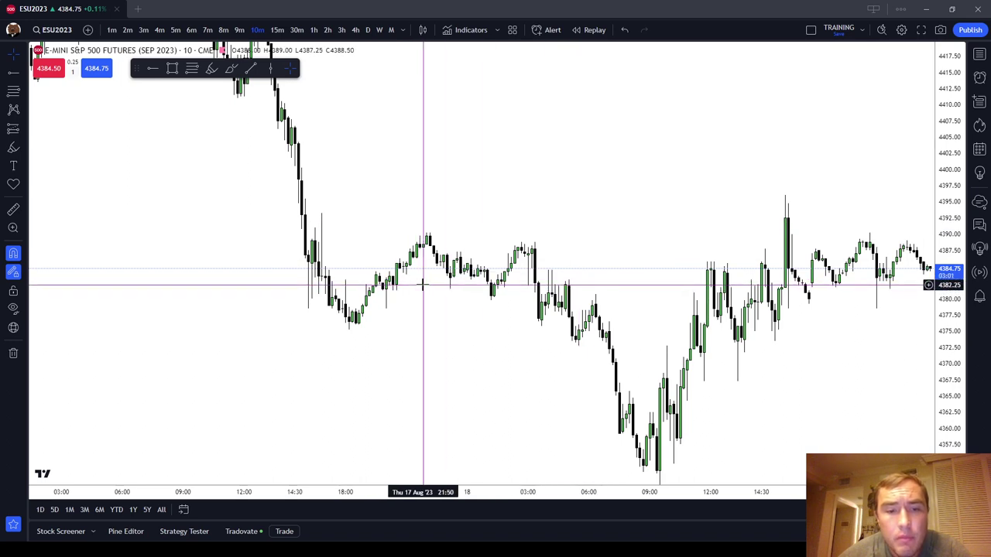
left_click_drag(389, 166, 697, 361)
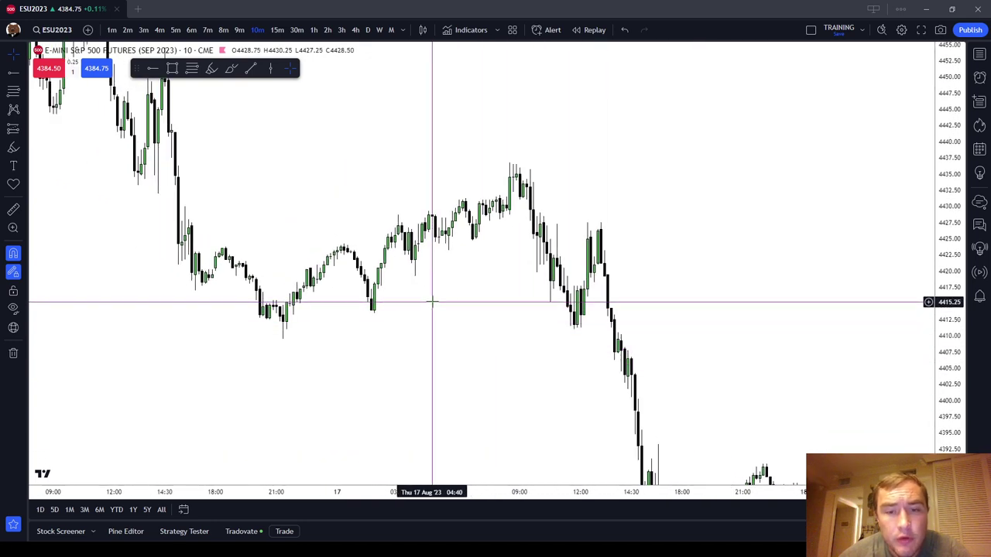
left_click_drag(432, 303, 586, 341)
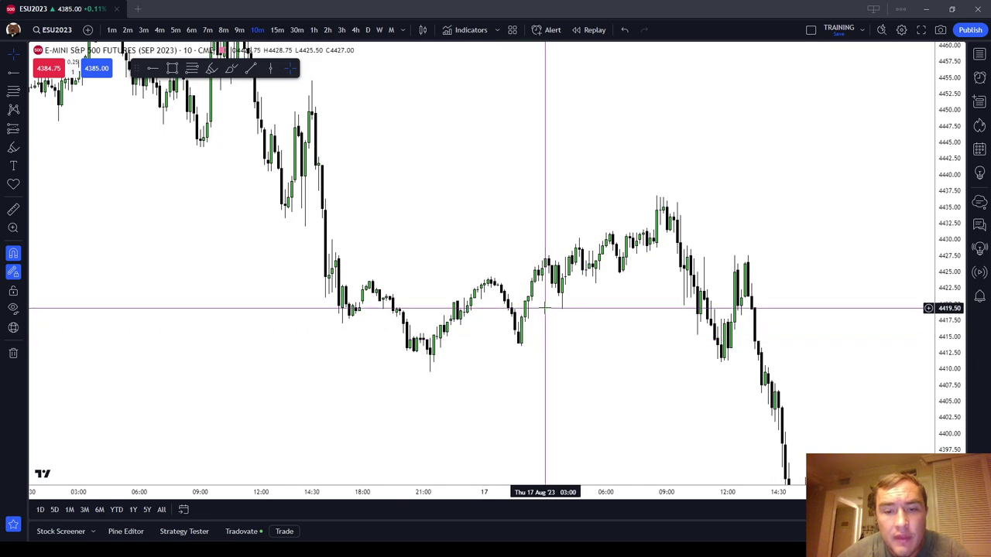
scroll(546, 309, "left", 10)
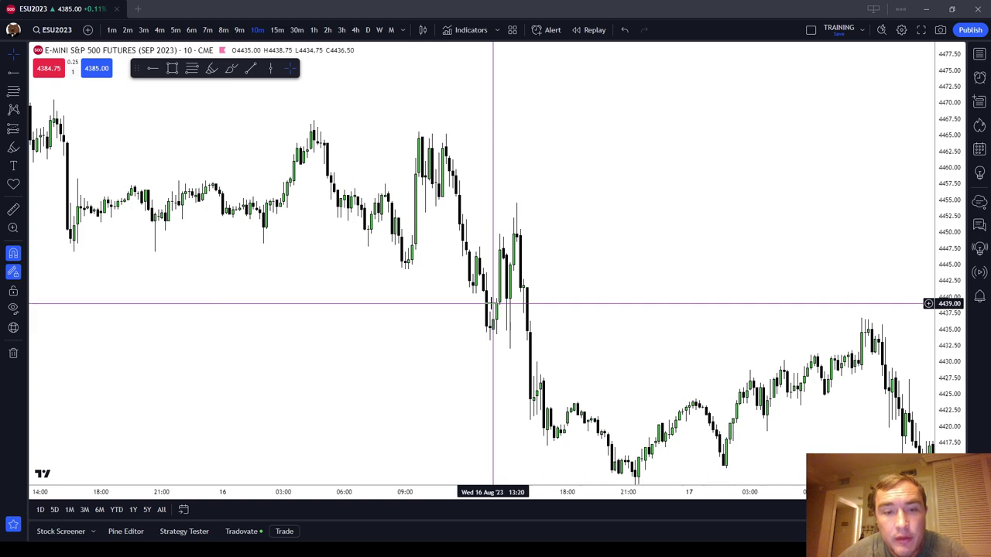
left_click_drag(495, 308, 710, 411)
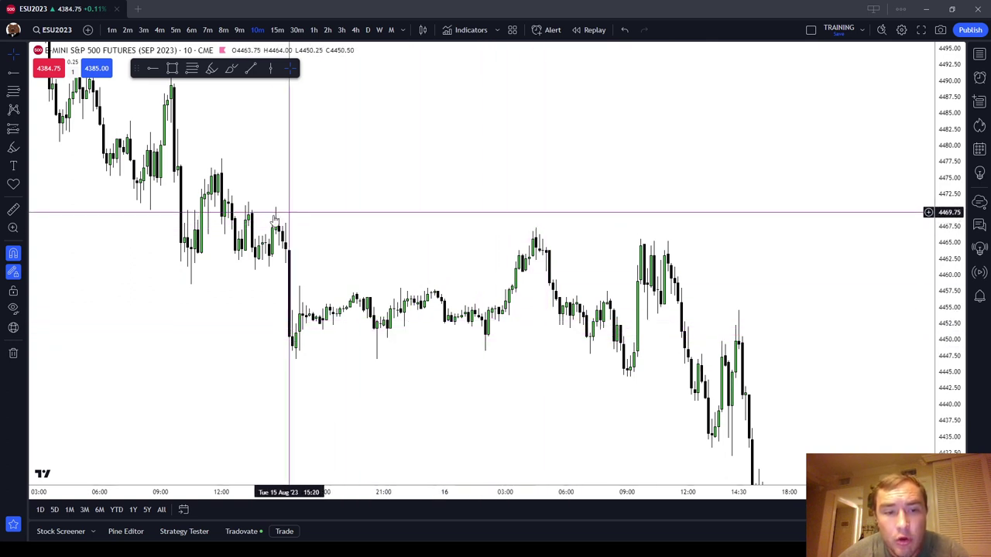
left_click_drag(269, 236, 292, 194)
left_click_drag(296, 137, 549, 376)
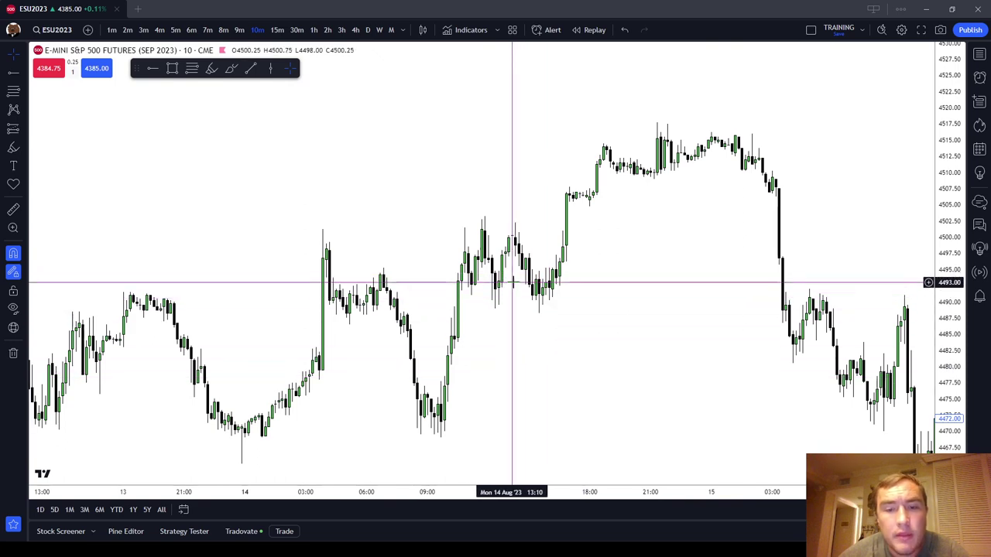
Examine the 10-minute highs and lows from 14 August back to 8 August
left_click_drag(482, 446, 713, 383)
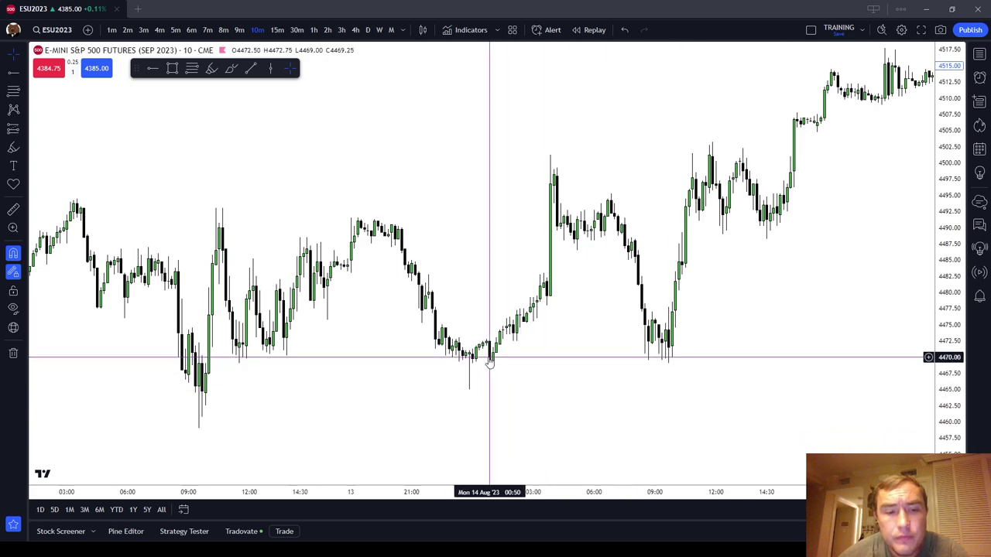
scroll(312, 404, "left", 10)
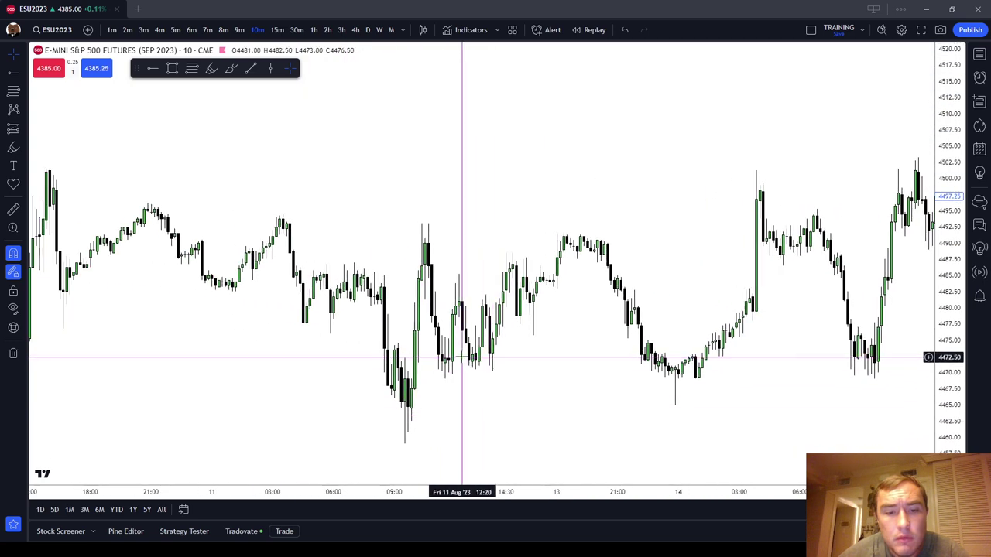
left_click_drag(462, 358, 597, 394)
left_click_drag(383, 371, 400, 379)
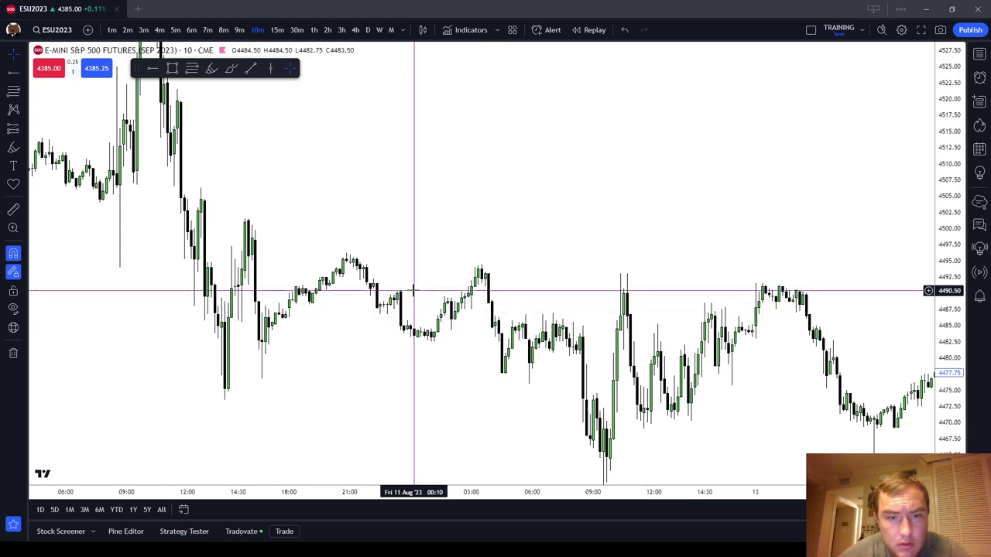
left_click_drag(413, 289, 582, 303)
left_click_drag(407, 243, 648, 212)
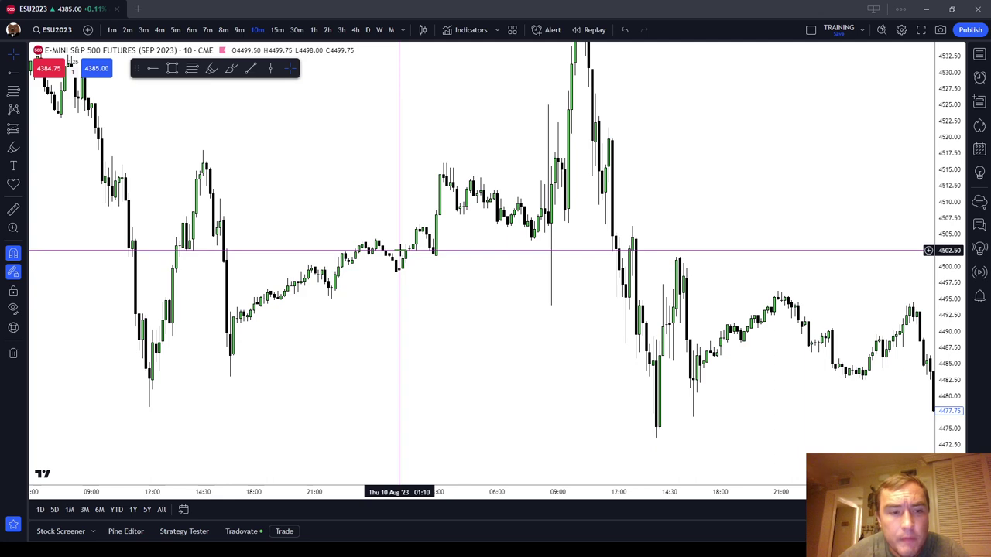
left_click_drag(229, 374, 359, 359)
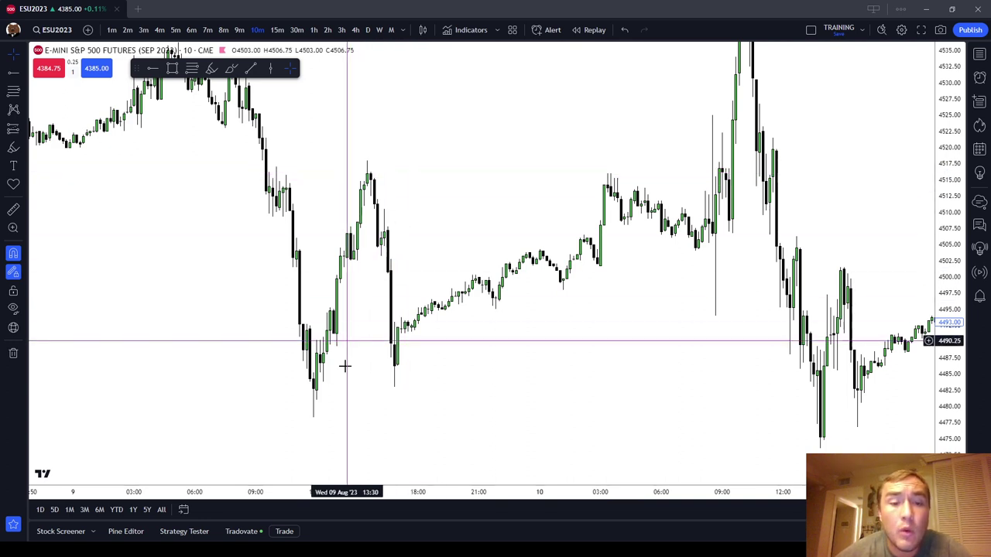
left_click_drag(468, 158, 619, 258)
scroll(394, 380, "down", 3)
left_click_drag(394, 380, 618, 204)
scroll(618, 204, "up", 2)
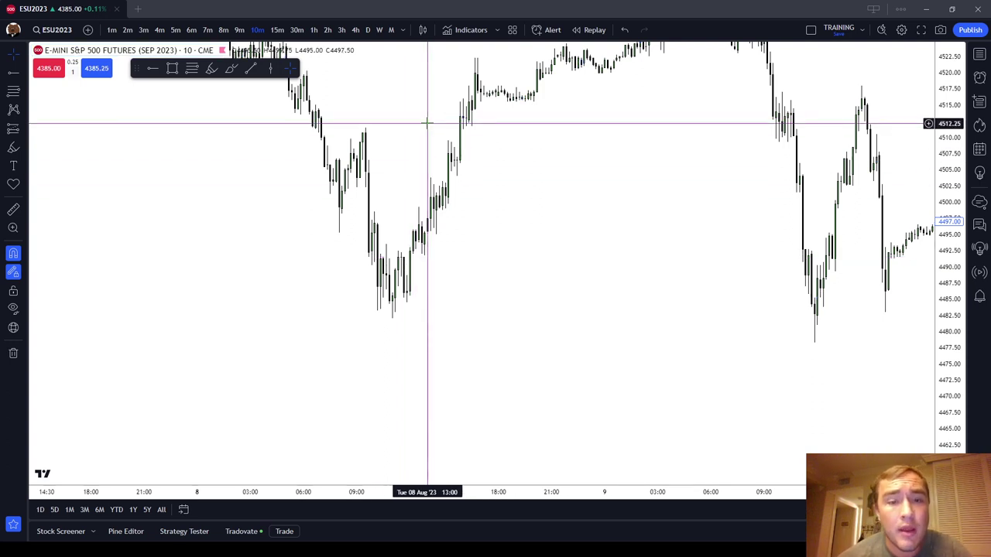
left_click_drag(487, 243, 566, 371)
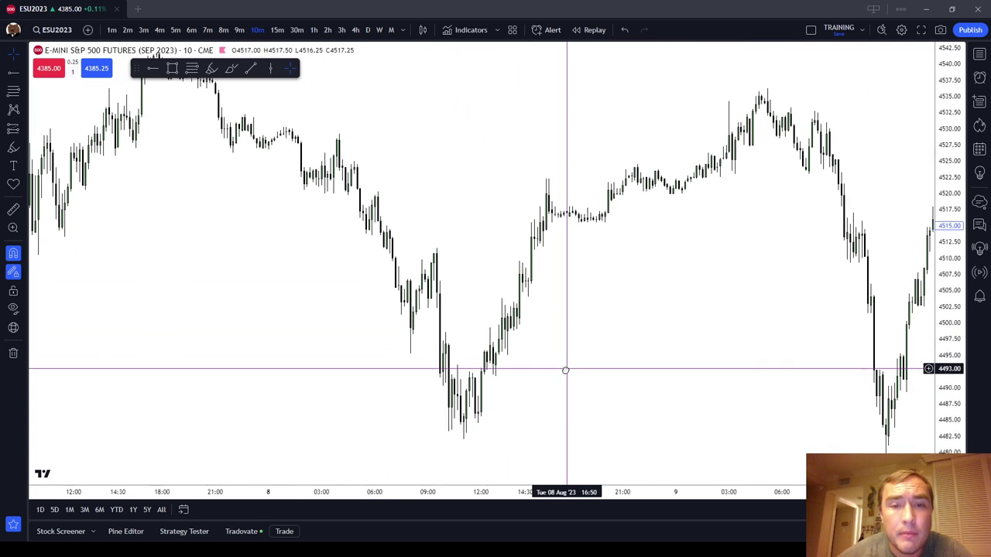